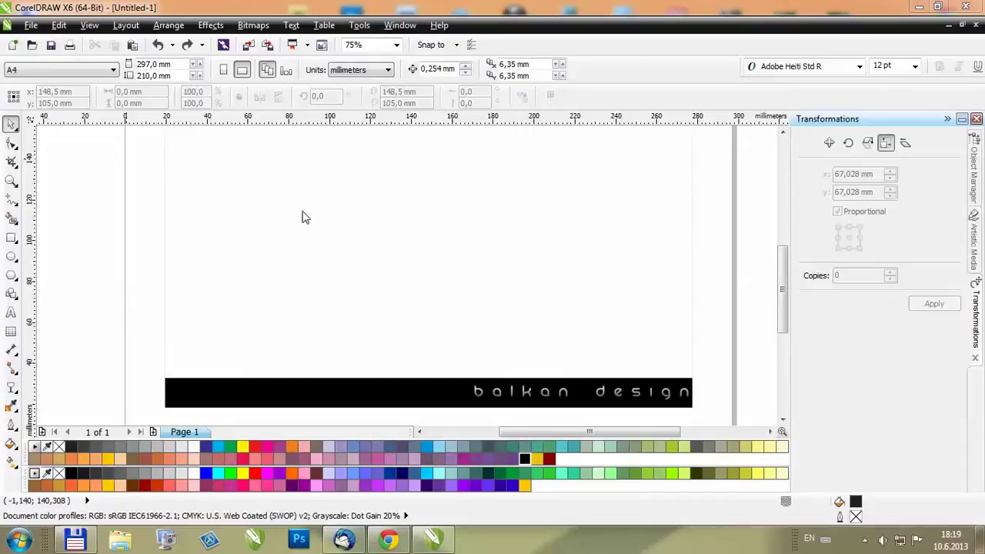
# Draw a circle about 76 mm in diameter and centre it on the page.
pyautogui.click(11, 258)
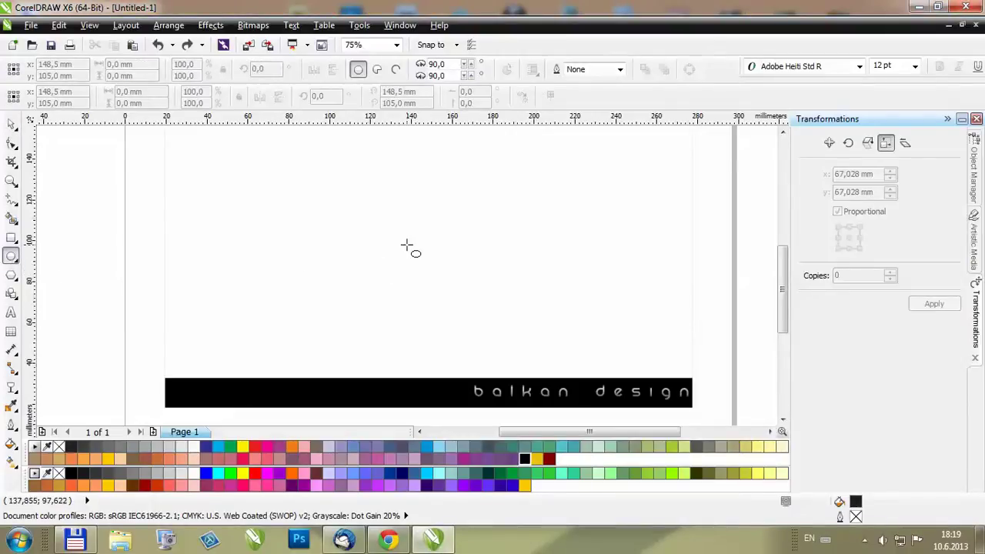
pyautogui.hscroll(1, 423, 254)
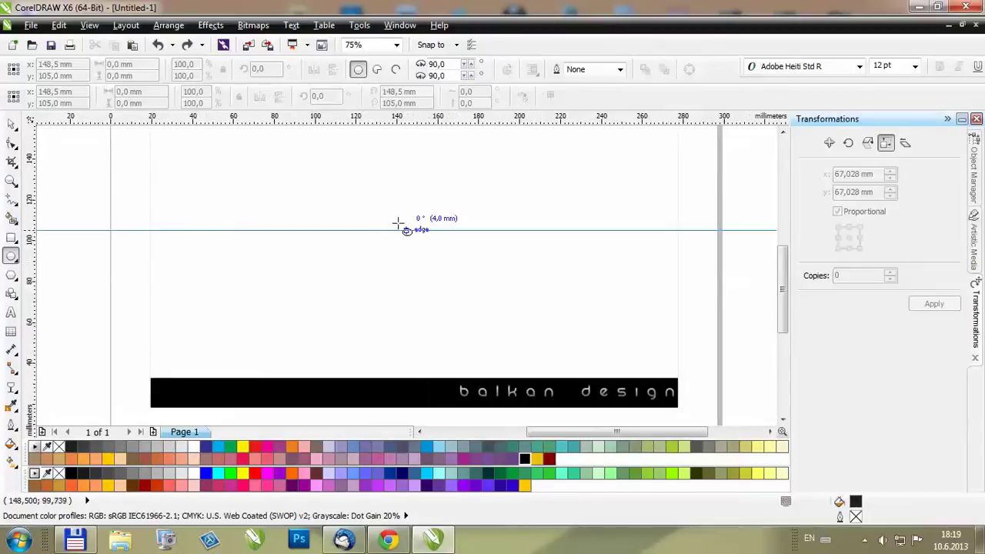
pyautogui.moveTo(361, 180); pyautogui.dragTo(517, 281)
pyautogui.click(10, 127)
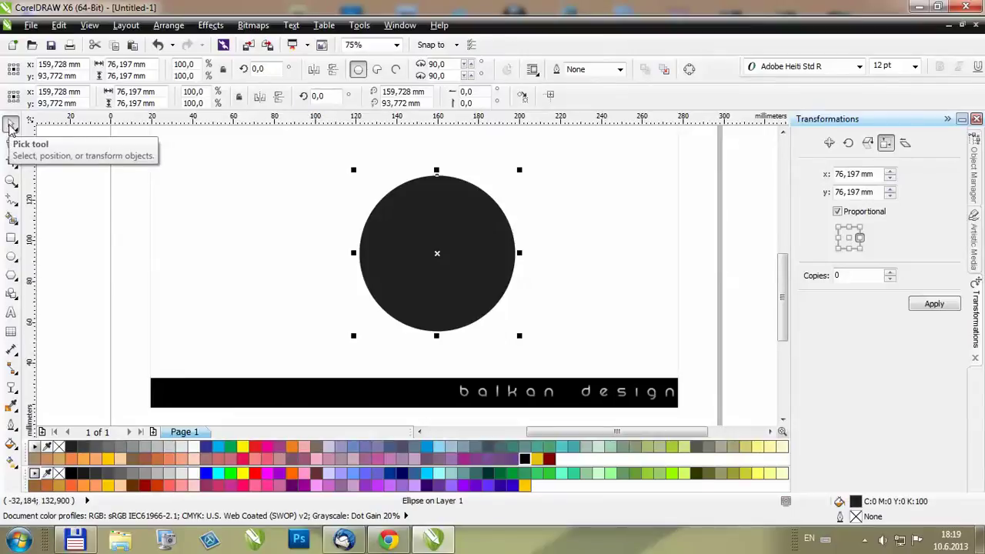
pyautogui.press('p')
# Make a smaller copy of the circle about 70 mm across, fill it with 70% black and centre it on the page.
pyautogui.scroll(-1, 396, 166)
pyautogui.scroll(1, 394, 148)
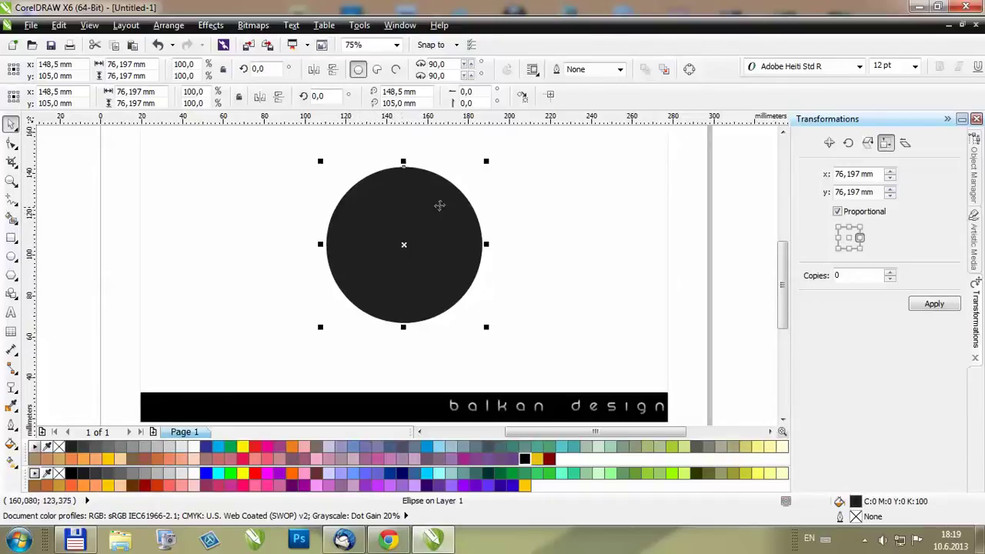
pyautogui.moveTo(488, 162); pyautogui.dragTo(474, 173)
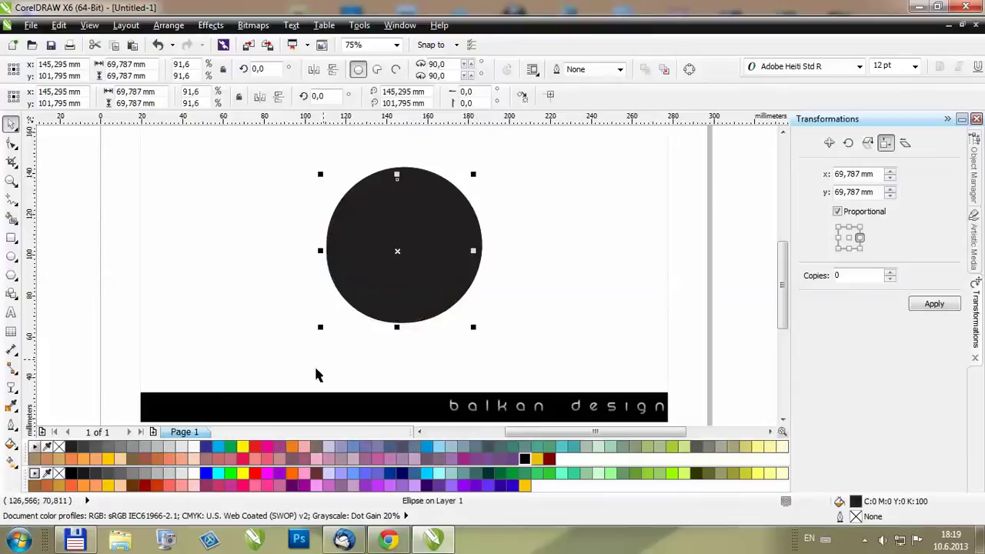
pyautogui.click(108, 446)
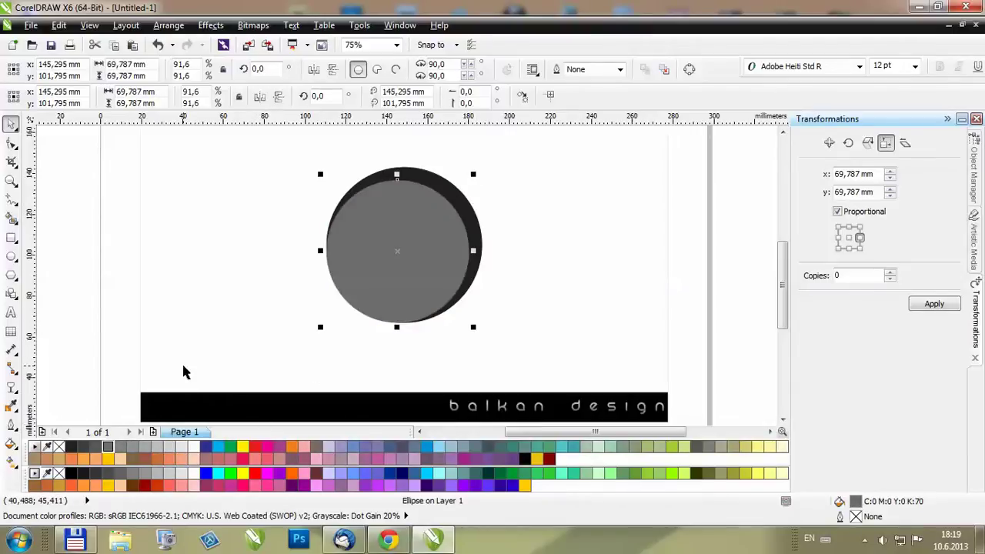
pyautogui.press('p')
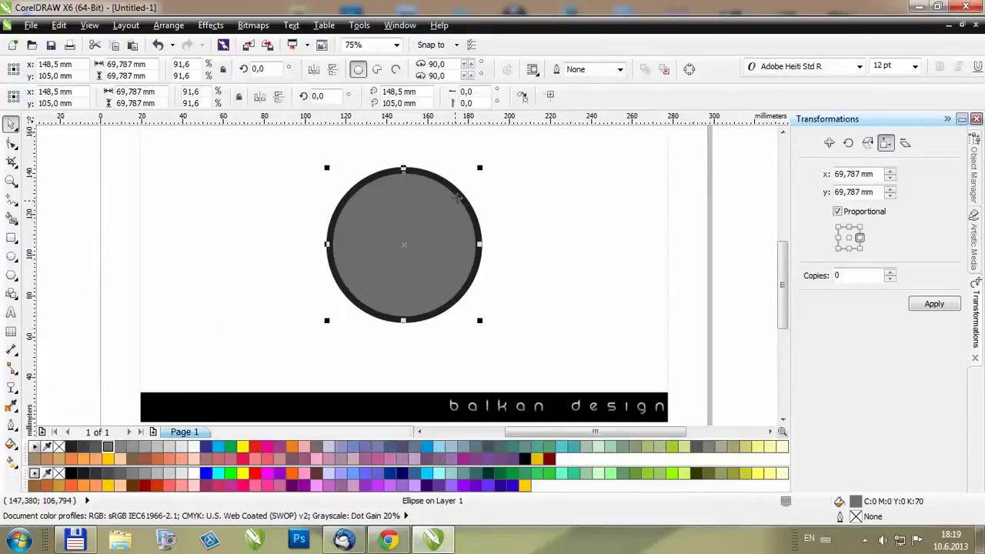
# Make a larger copy about 92 mm across with a 90% black fill, placed behind the other circles and centred on the page.
pyautogui.moveTo(480, 167); pyautogui.dragTo(524, 140)
pyautogui.click(85, 447)
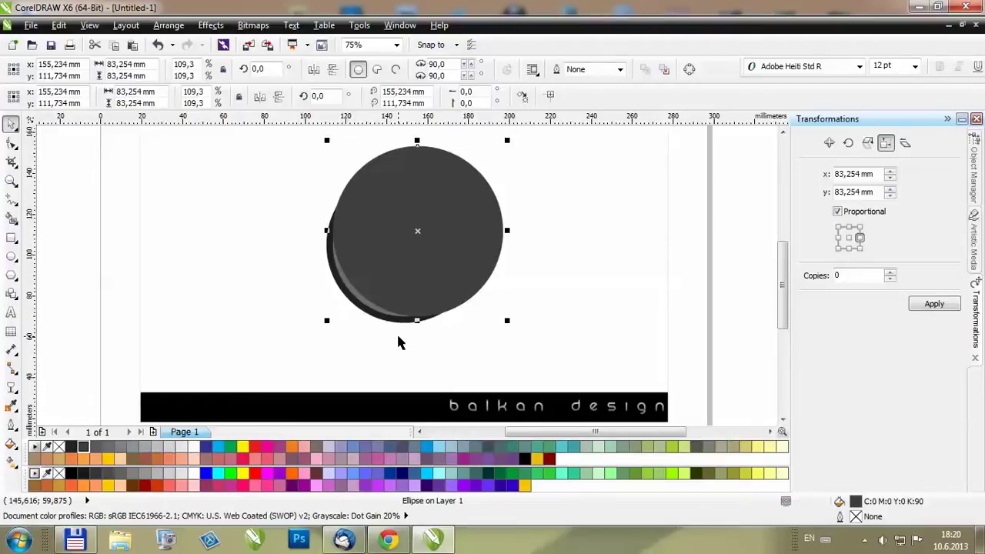
pyautogui.hotkey('ctrl', 'pagedown')
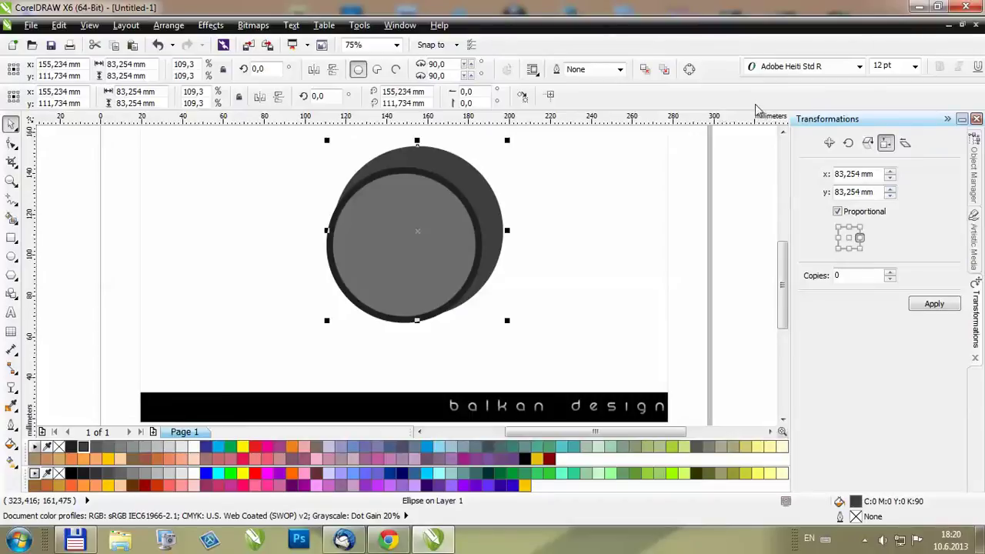
pyautogui.press('p')
pyautogui.moveTo(494, 156); pyautogui.dragTo(504, 143)
pyautogui.click(543, 177)
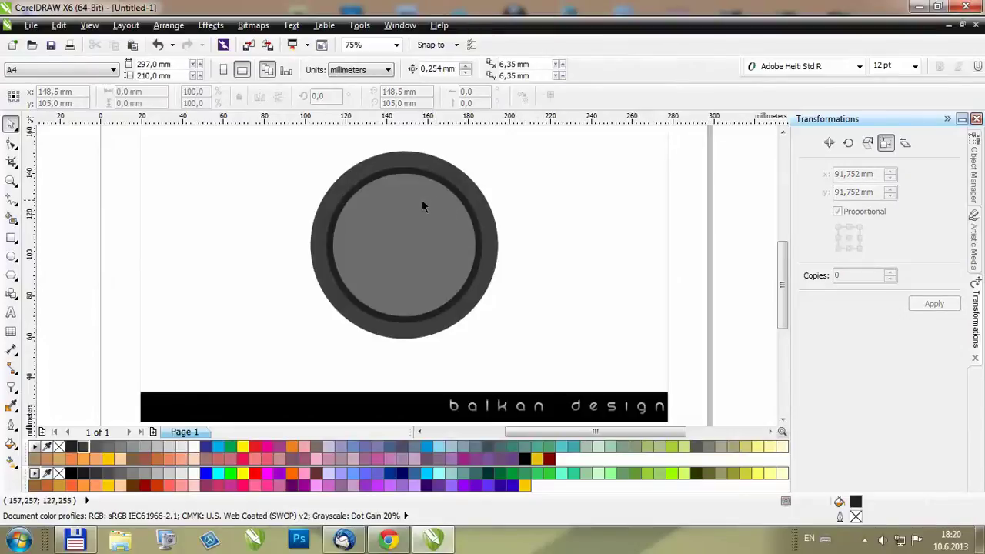
# Copy the 70% black circle down to about 63 mm across, fill the copy with 100% black and centre it on the page.
pyautogui.scroll(2, 421, 188)
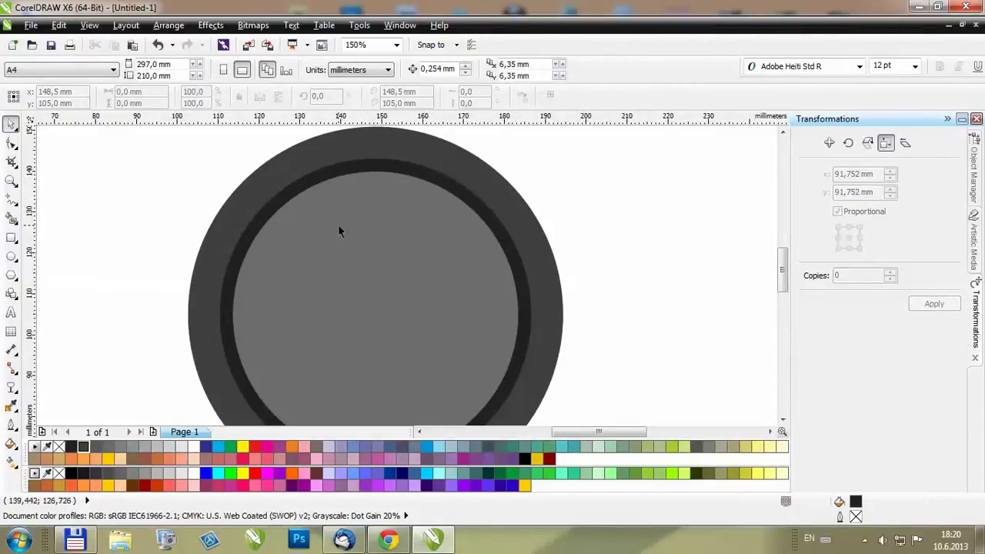
pyautogui.scroll(-2, 338, 225)
pyautogui.scroll(2, 354, 257)
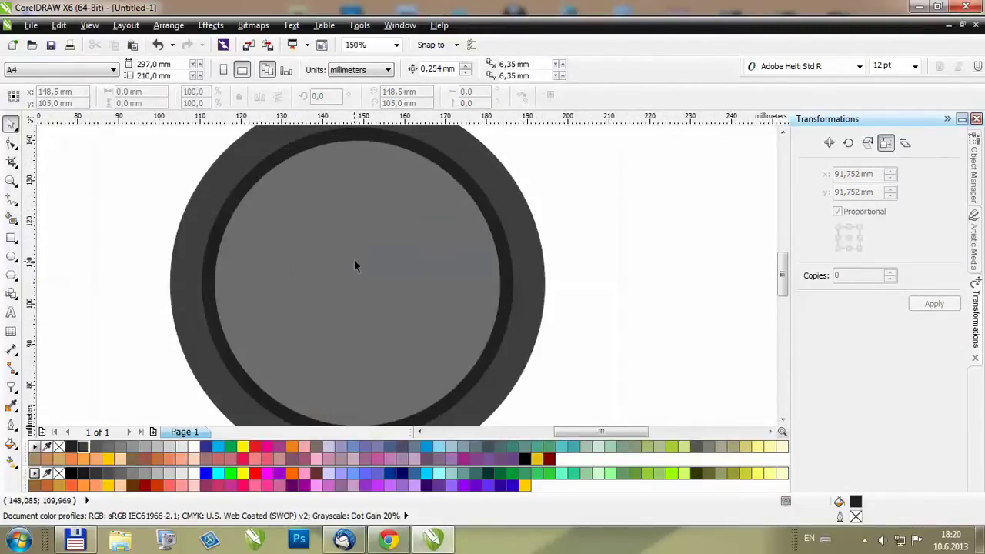
pyautogui.scroll(-2, 353, 251)
pyautogui.scroll(2, 362, 276)
pyautogui.click(361, 274)
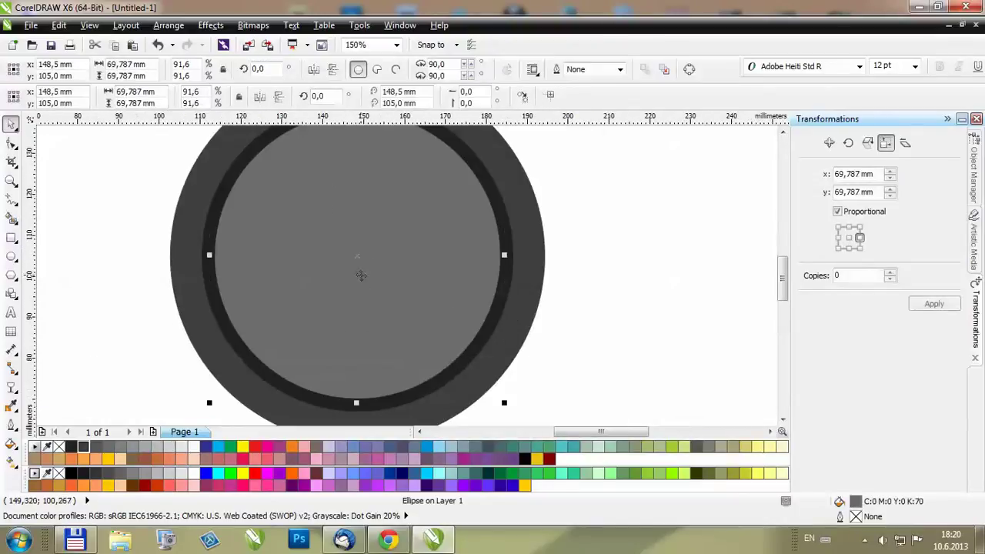
pyautogui.scroll(-2, 363, 276)
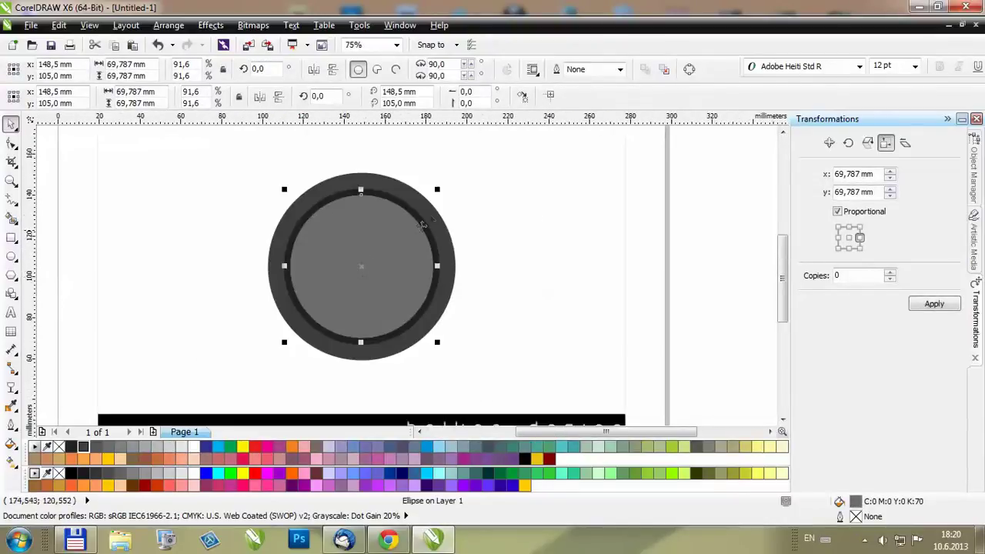
pyautogui.moveTo(439, 189); pyautogui.dragTo(428, 201)
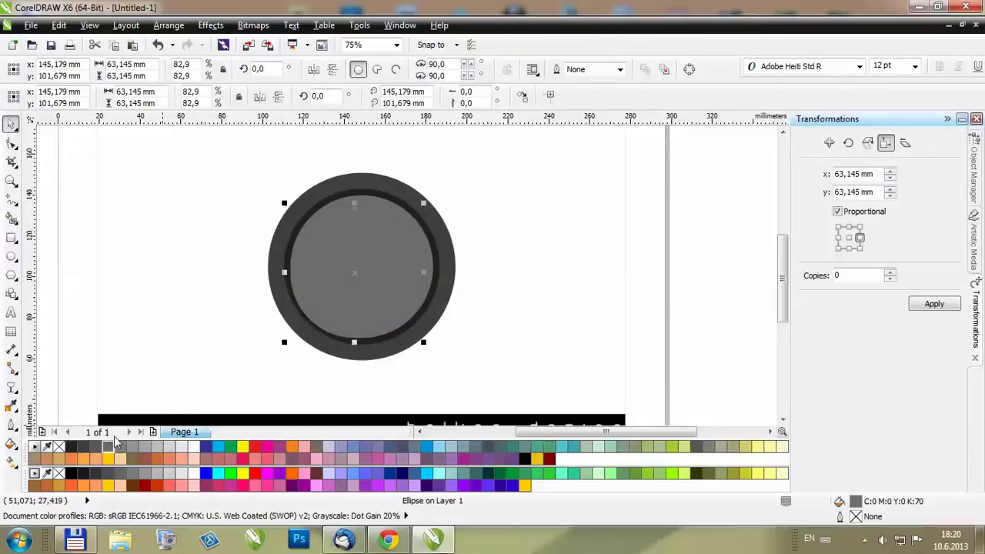
pyautogui.click(71, 446)
pyautogui.press('p')
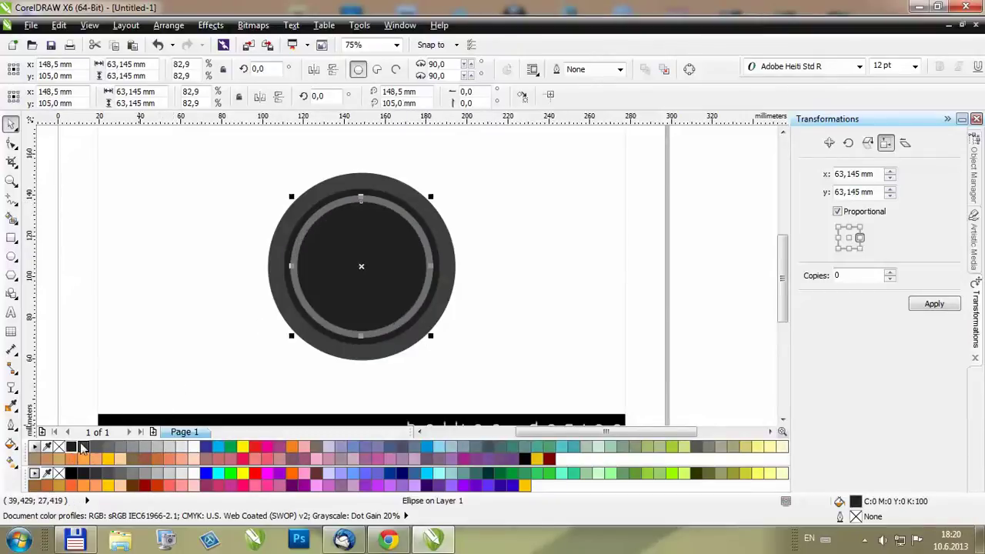
pyautogui.click(455, 199)
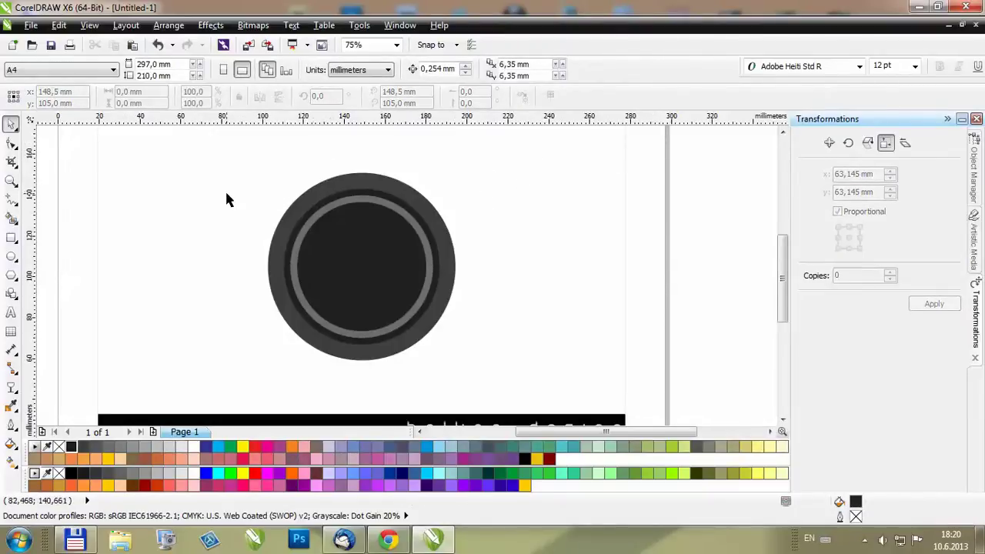
# Apply a black-to-white radial fountain fill to the outermost circle, with its centre offset -47% horizontally and 44% vertically.
pyautogui.scroll(-1, 280, 202)
pyautogui.scroll(2, 304, 201)
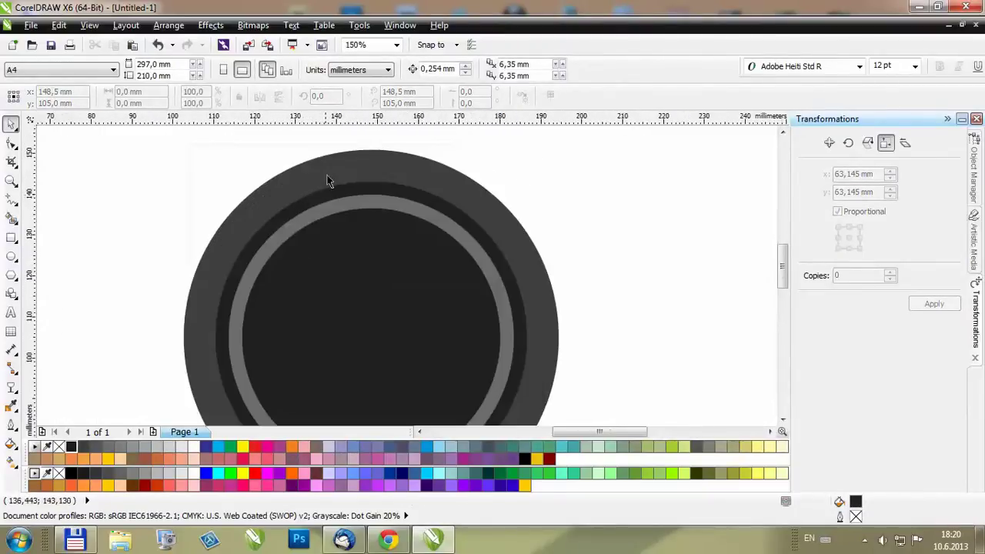
pyautogui.click(351, 156)
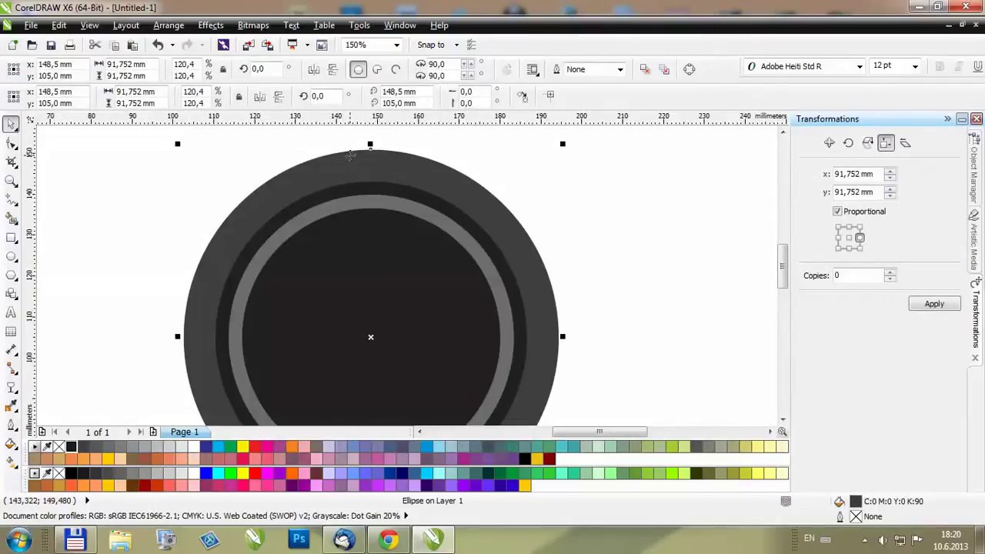
pyautogui.press('F11')
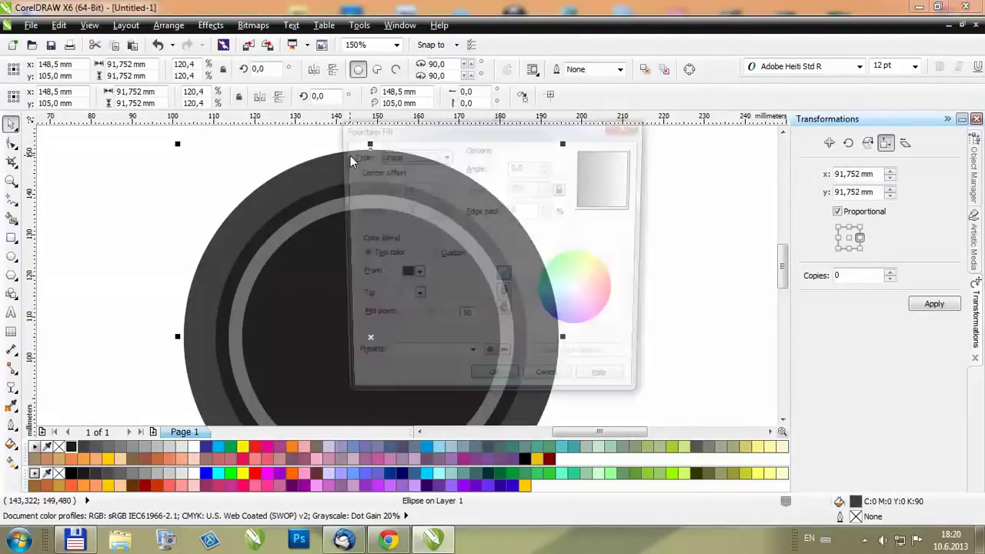
pyautogui.moveTo(339, 126); pyautogui.dragTo(630, 91)
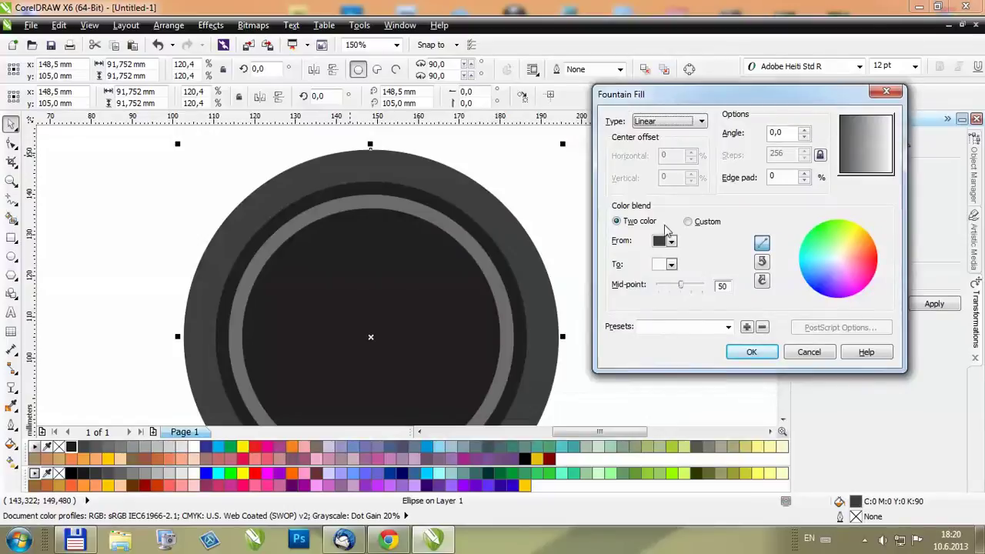
pyautogui.click(649, 121)
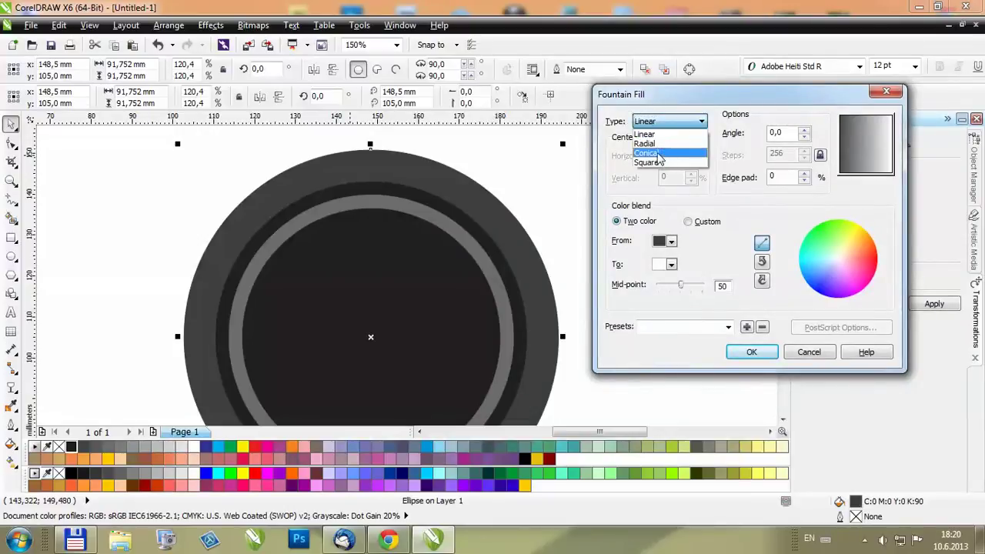
pyautogui.click(647, 144)
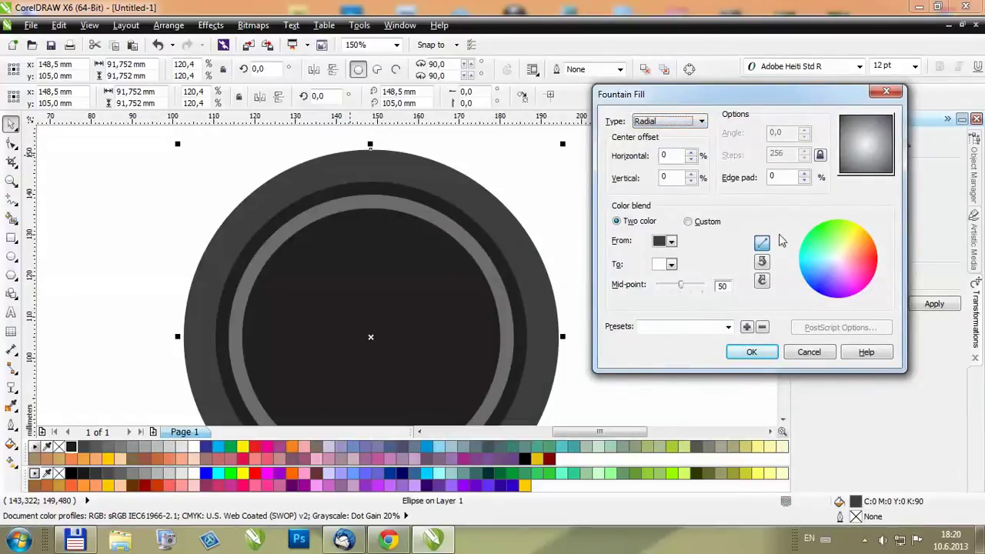
pyautogui.click(671, 241)
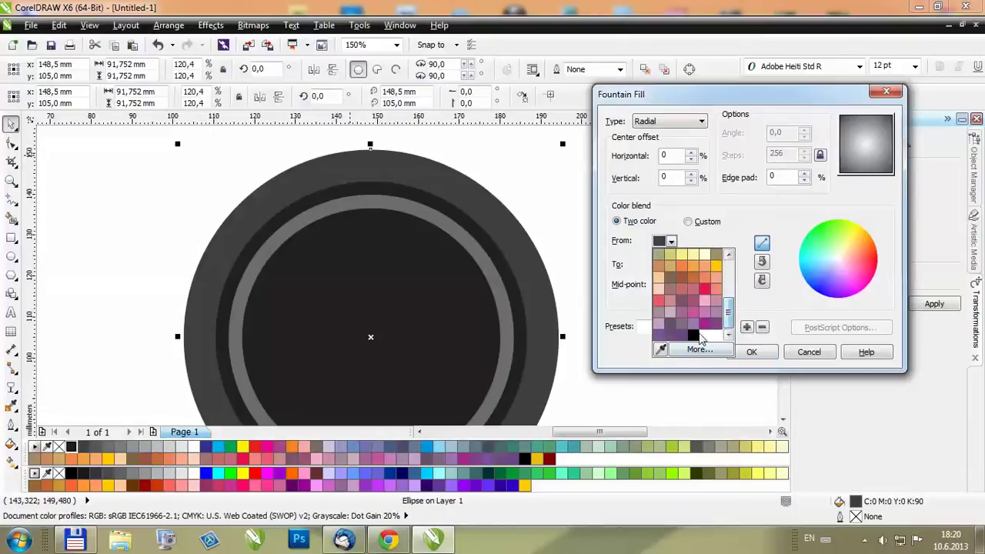
pyautogui.click(698, 341)
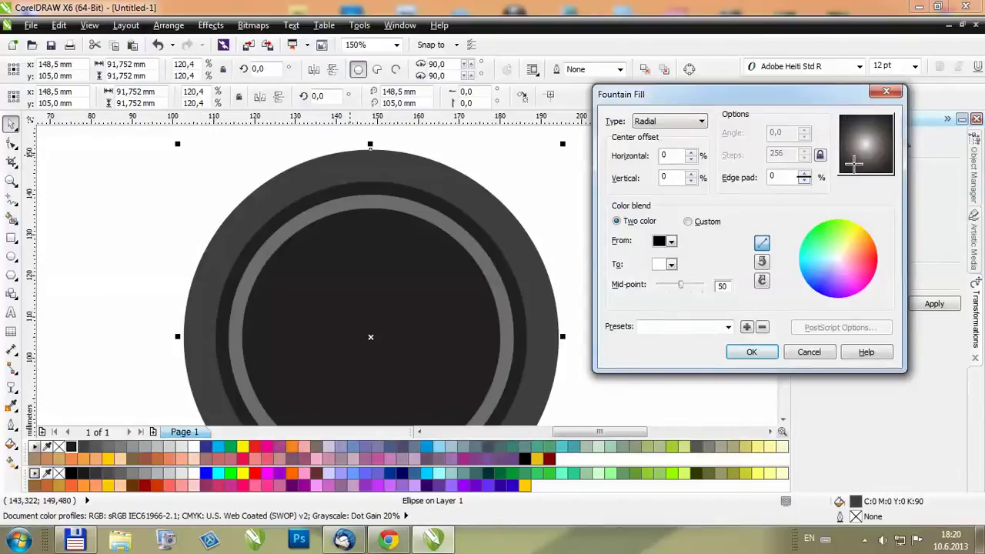
pyautogui.moveTo(867, 144); pyautogui.dragTo(844, 118)
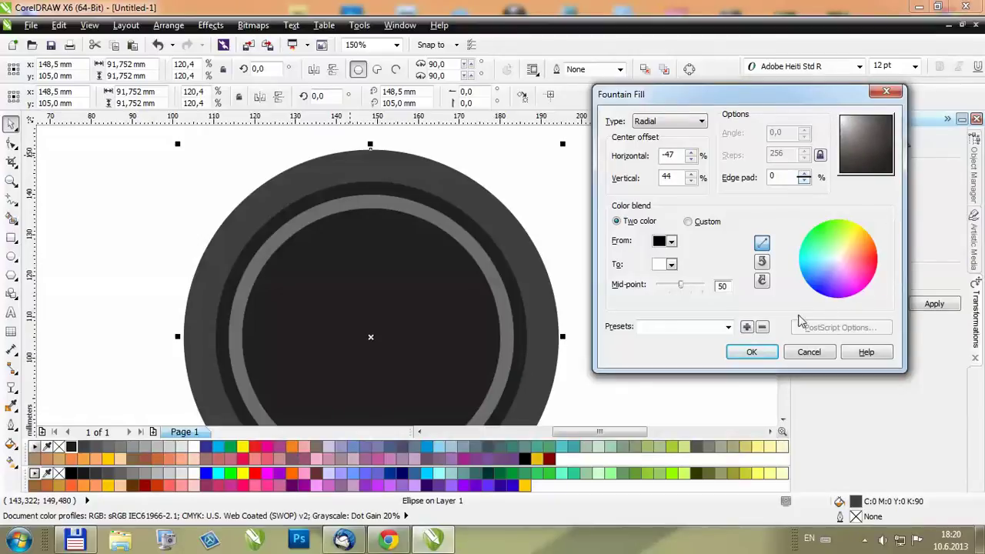
pyautogui.click(752, 352)
pyautogui.scroll(-2, 354, 149)
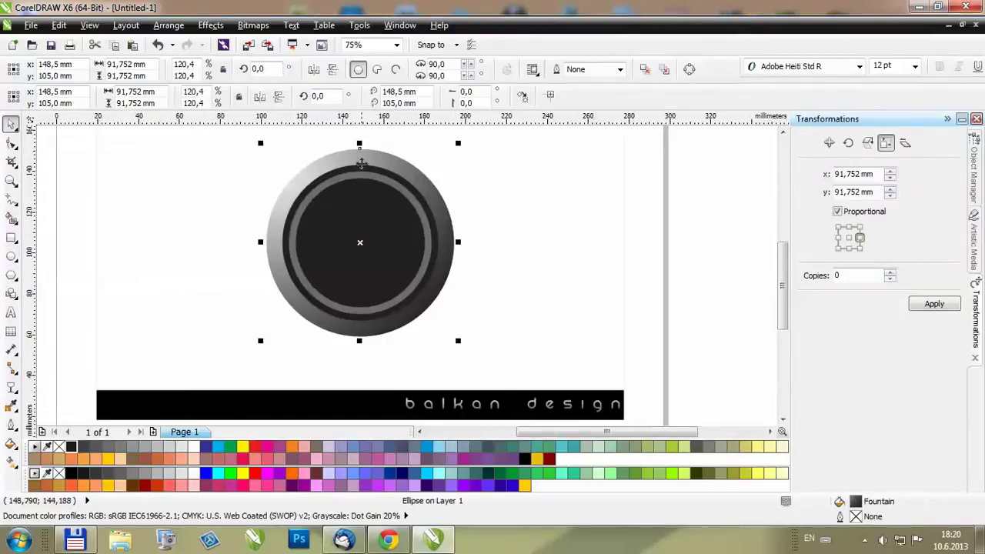
pyautogui.click(478, 215)
# Copy only the fill property from the outermost circle to the black circle directly inside it.
pyautogui.scroll(4, 377, 177)
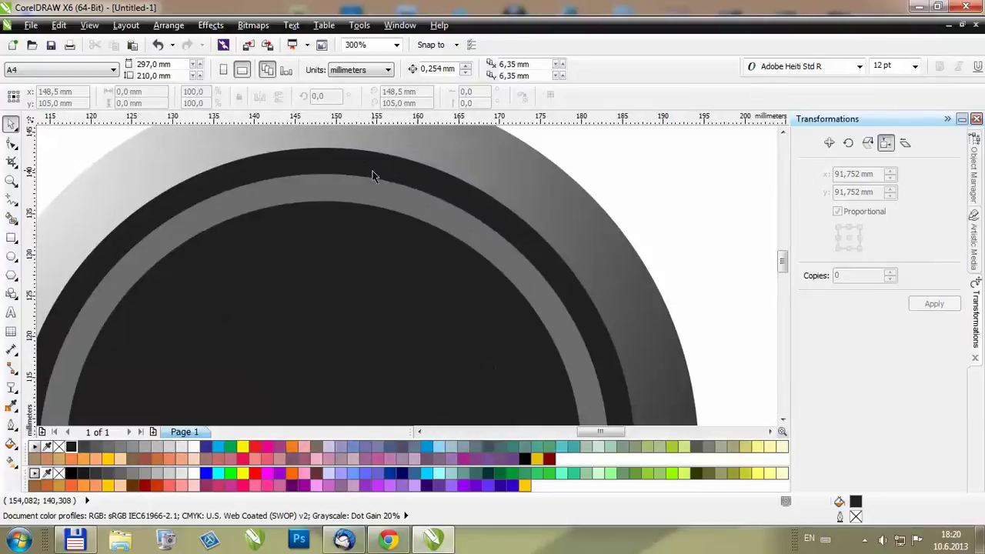
pyautogui.click(320, 167)
pyautogui.scroll(-2, 435, 223)
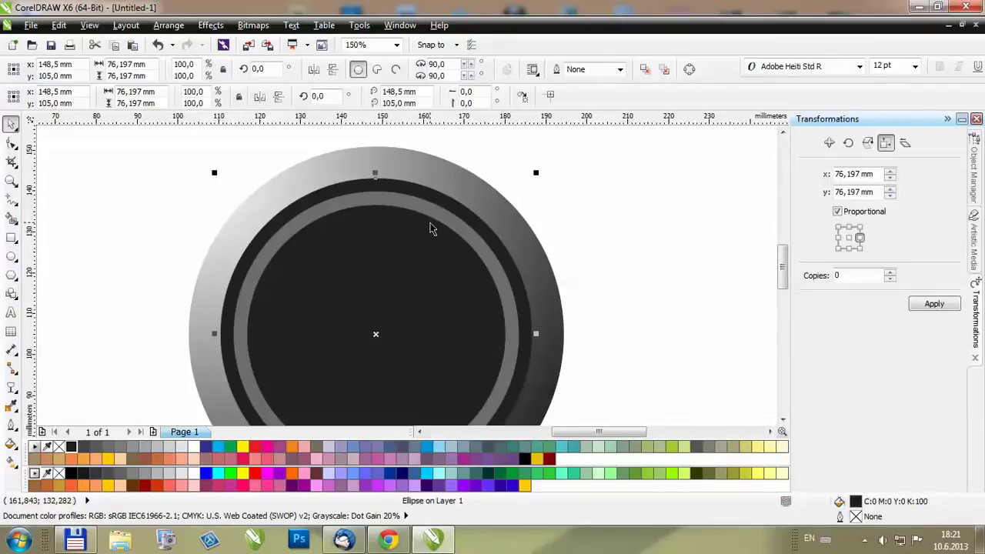
pyautogui.hotkey('ctrl', 'shift', 'a')
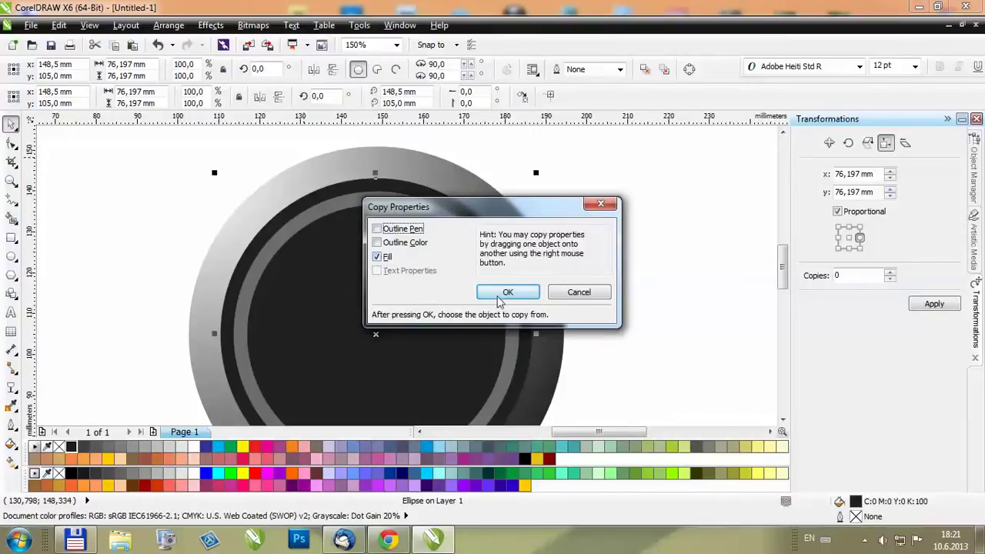
pyautogui.click(493, 294)
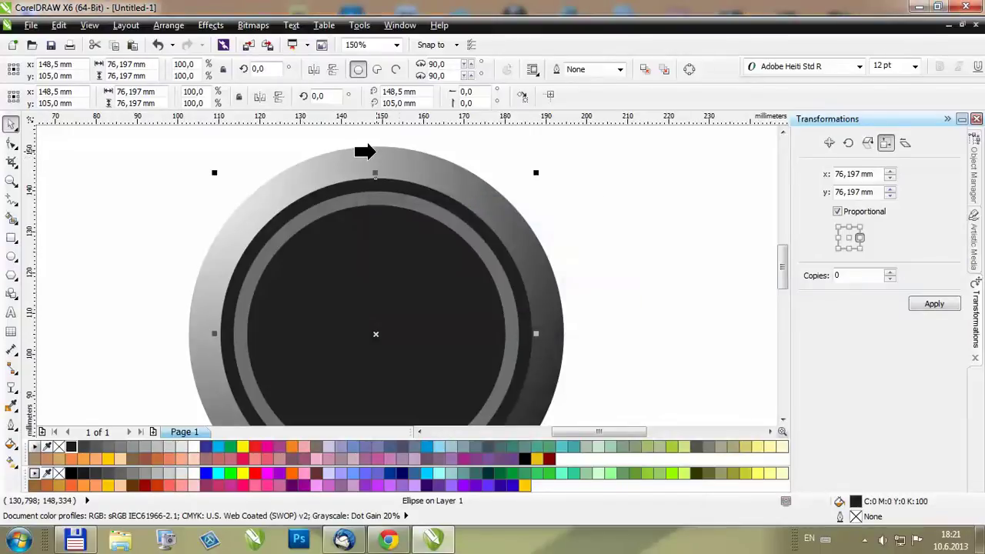
pyautogui.click(375, 152)
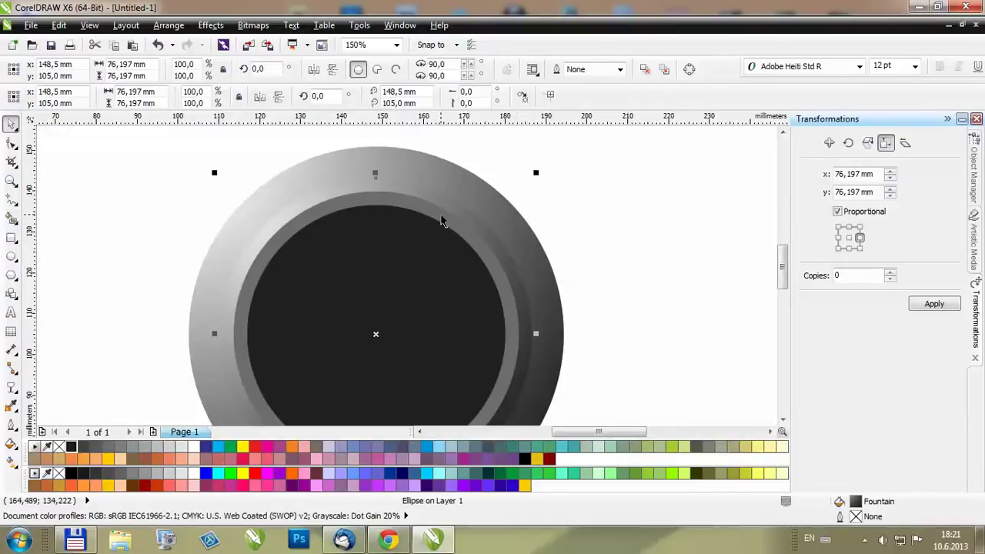
# Move the radial fill's centre on the second-largest circle to the opposite, lower-right corner so its highlight is reversed.
pyautogui.press('F11')
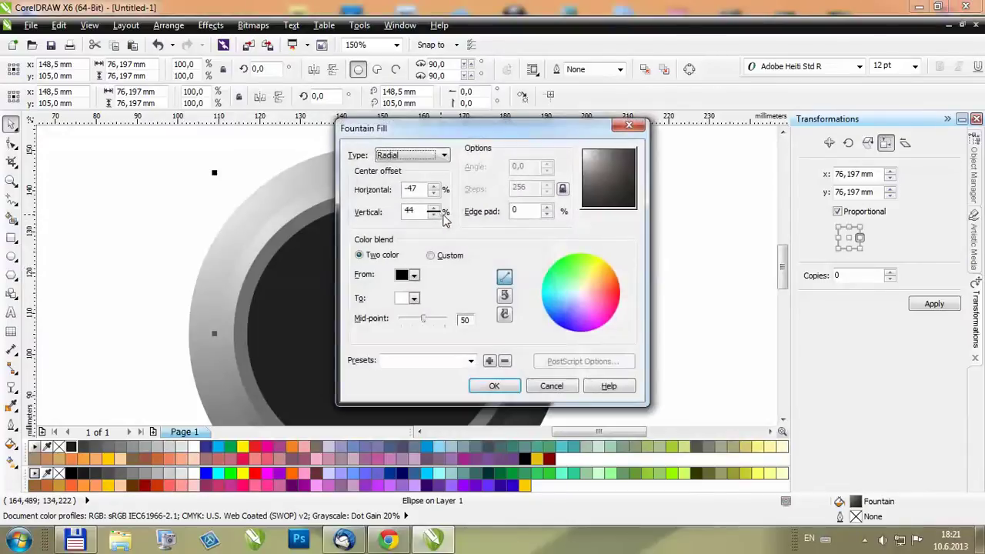
pyautogui.moveTo(585, 154); pyautogui.dragTo(627, 202)
pyautogui.click(496, 386)
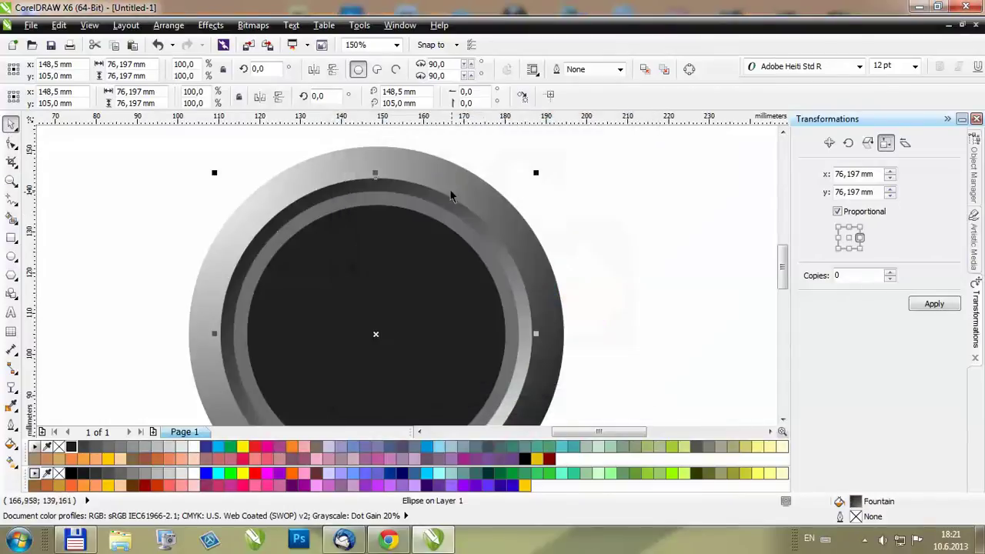
pyautogui.scroll(-3, 419, 319)
pyautogui.scroll(3, 375, 324)
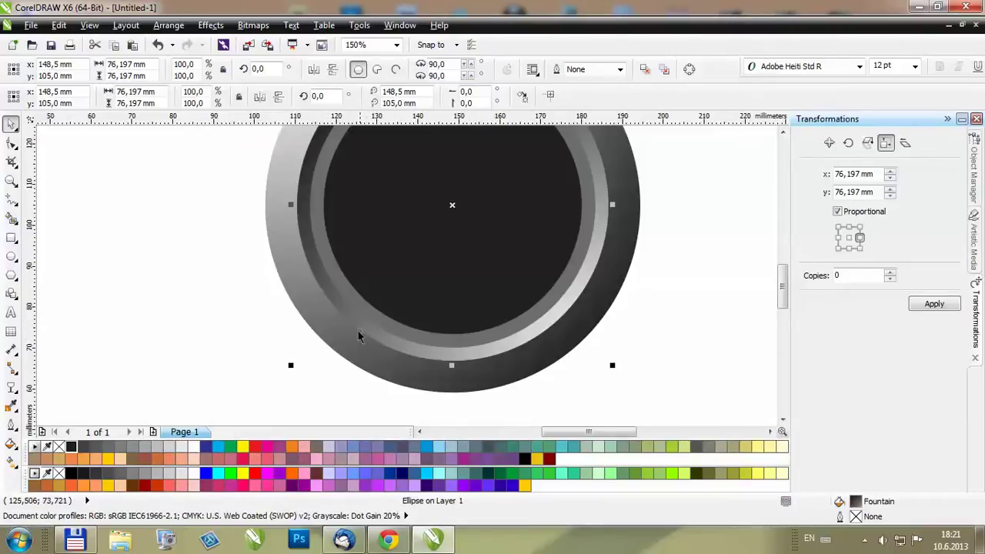
pyautogui.scroll(2, 358, 331)
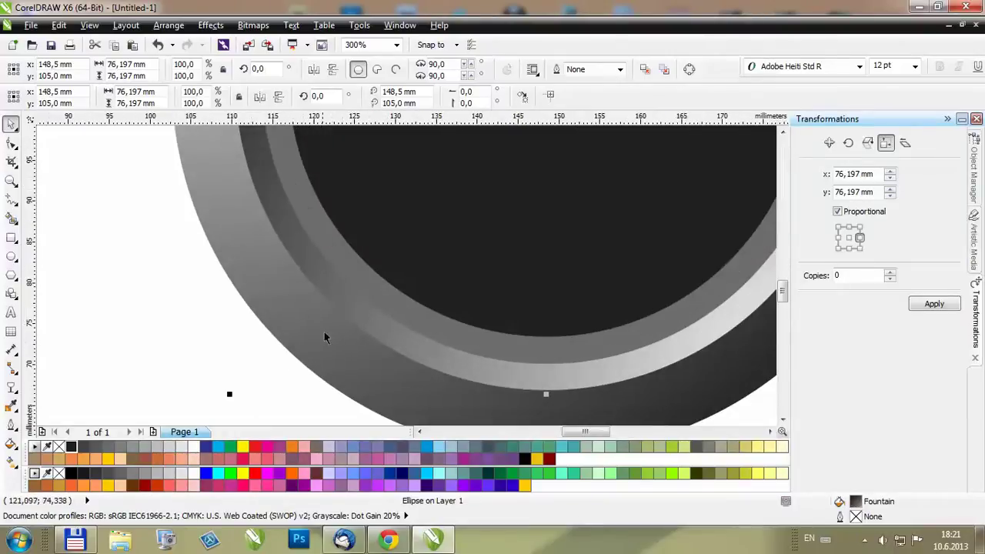
pyautogui.scroll(-2, 339, 336)
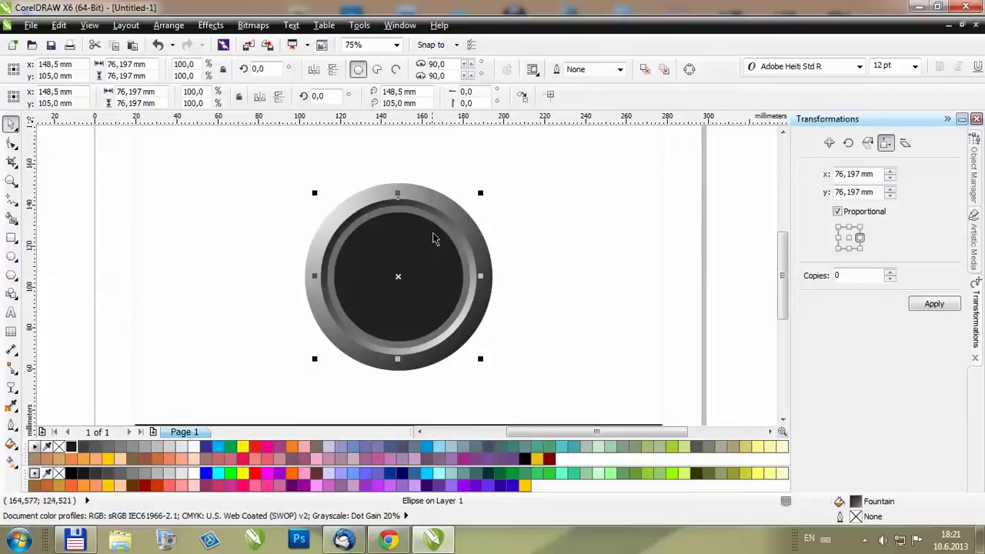
pyautogui.scroll(1, 391, 202)
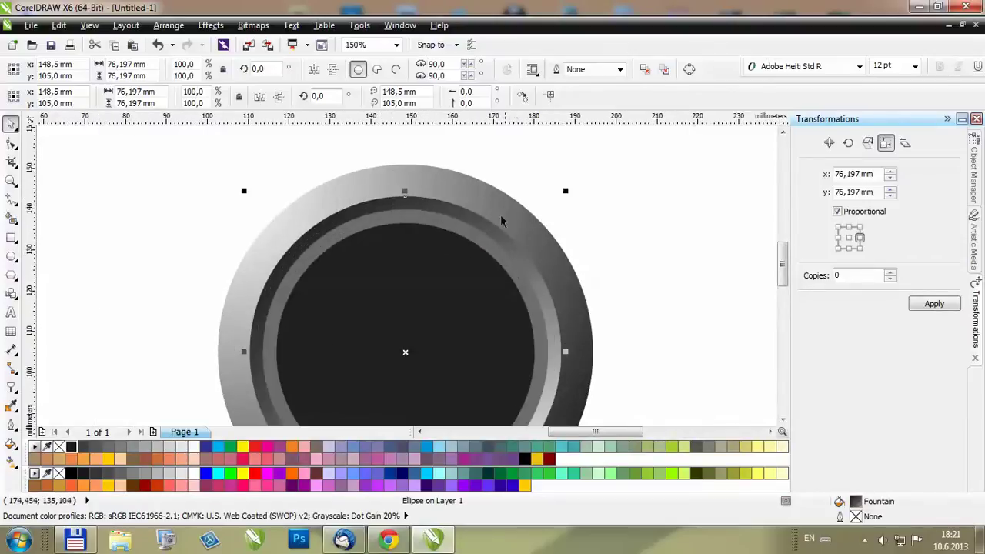
pyautogui.scroll(-1, 501, 221)
pyautogui.click(595, 289)
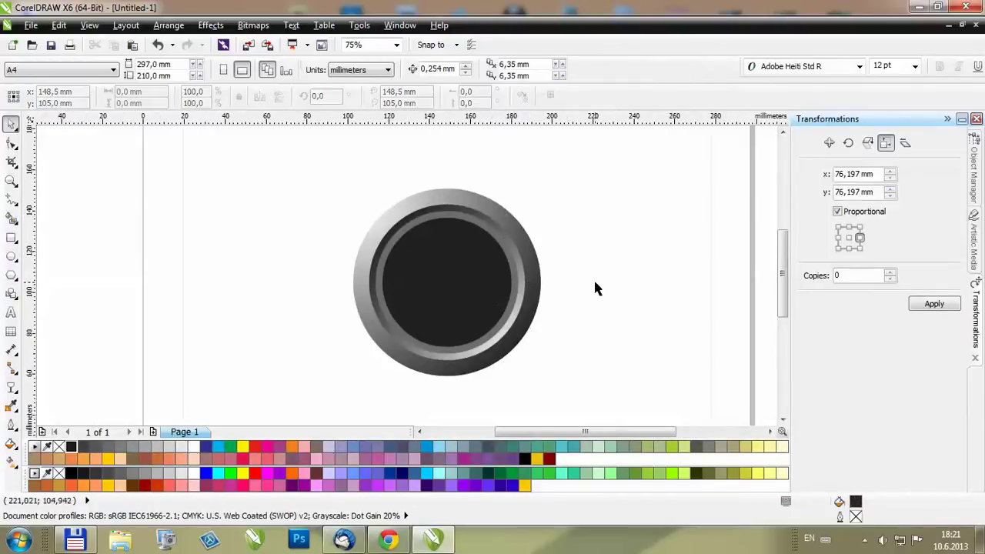
# Apply a black-to-red radial fountain fill to the innermost circle, with its centre offset -36% horizontally and 37% vertically.
pyautogui.click(449, 282)
pyautogui.scroll(1, 451, 283)
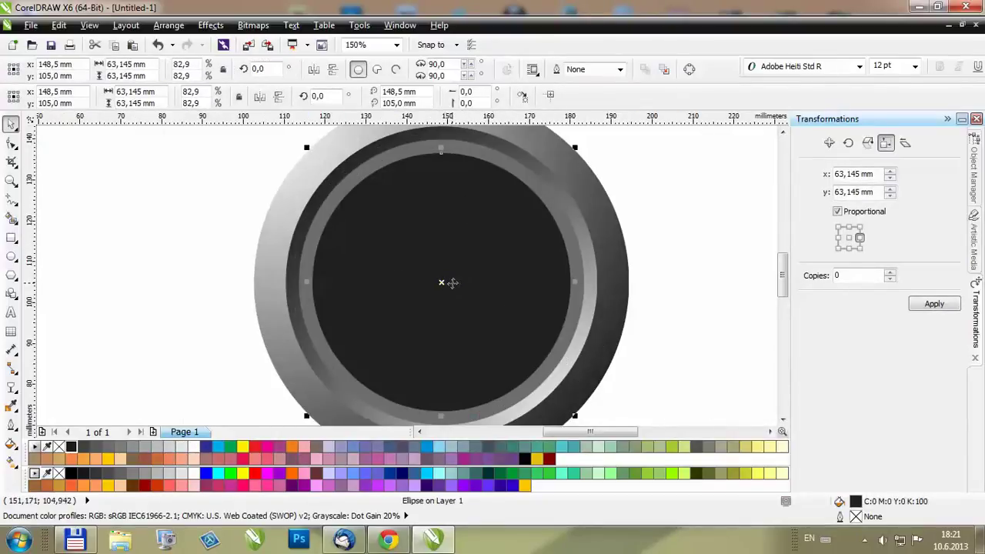
pyautogui.press('F11')
pyautogui.click(419, 157)
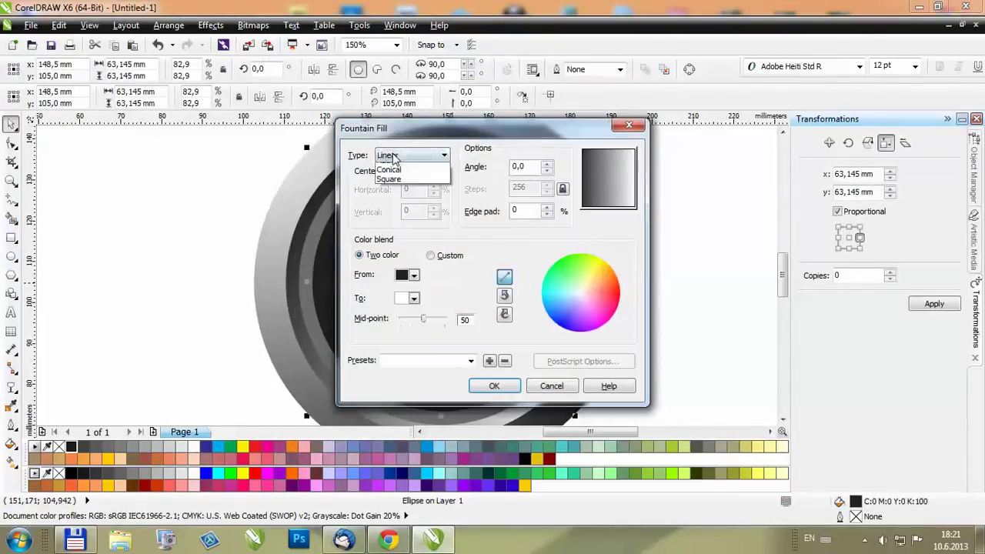
pyautogui.click(398, 179)
pyautogui.click(412, 298)
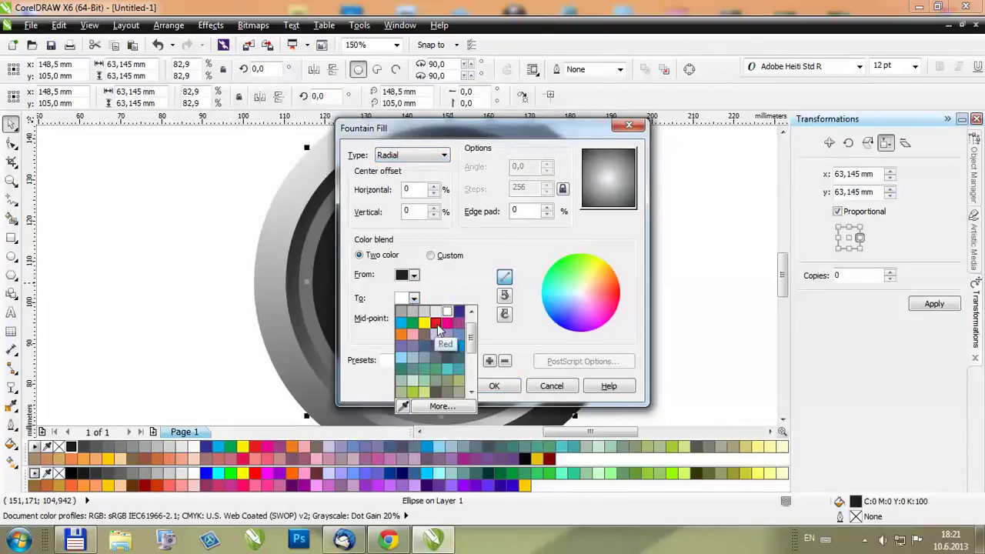
pyautogui.click(437, 325)
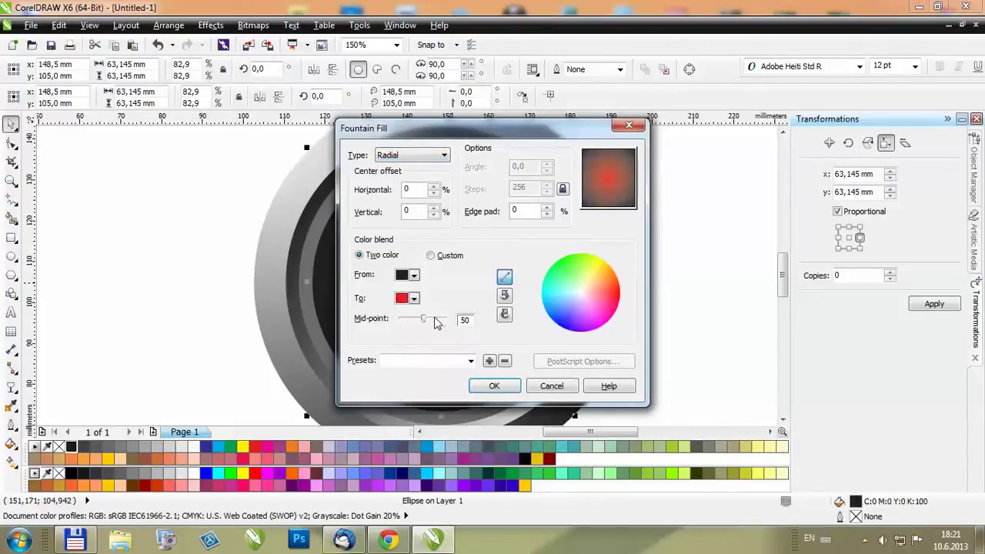
pyautogui.click(413, 275)
pyautogui.scroll(-2, 472, 362)
pyautogui.click(441, 375)
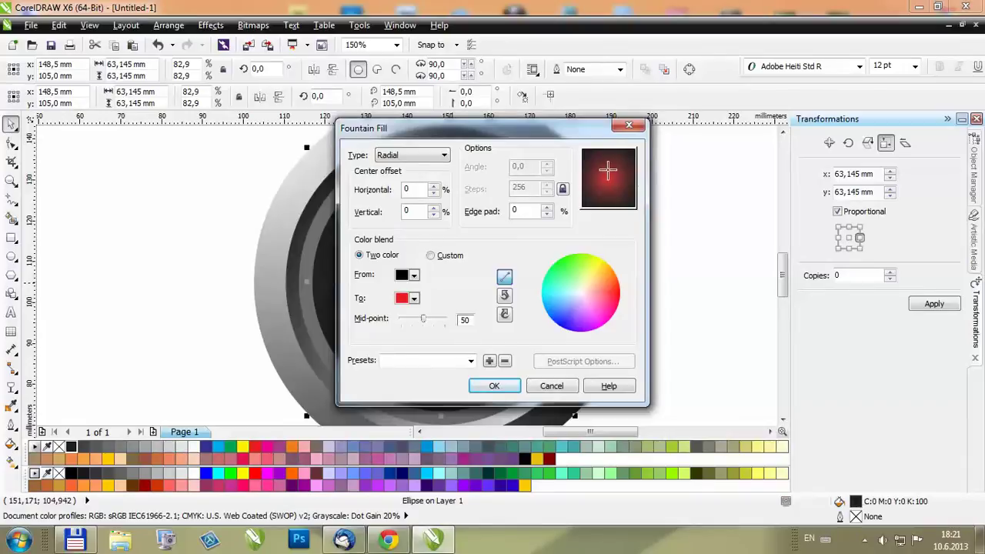
pyautogui.moveTo(606, 169); pyautogui.dragTo(589, 157)
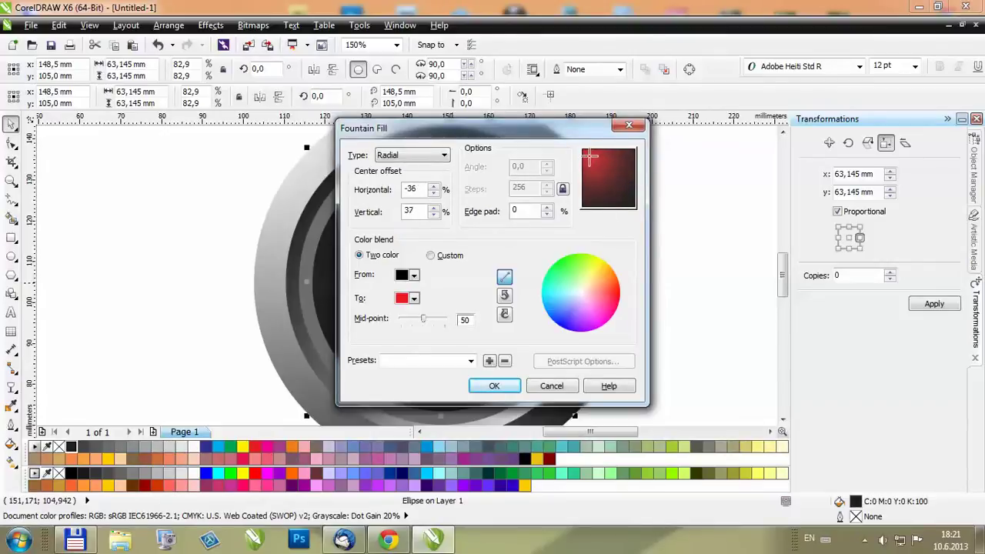
pyautogui.click(494, 386)
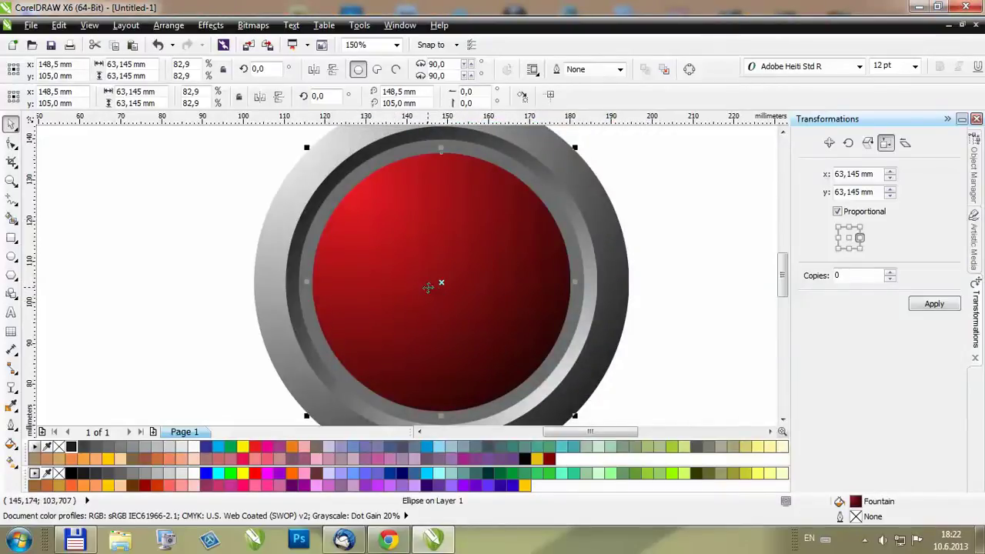
# Switch the innermost circle's fill to a custom colour blend and add an intermediate dark red stop at 57%.
pyautogui.press('F11')
pyautogui.click(431, 257)
pyautogui.doubleClick(424, 302)
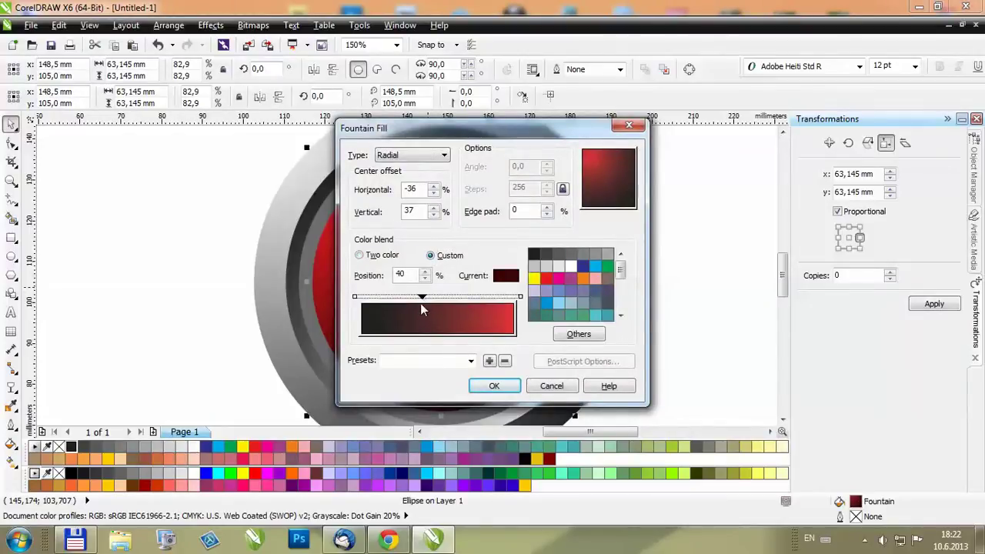
pyautogui.moveTo(420, 301); pyautogui.dragTo(441, 302)
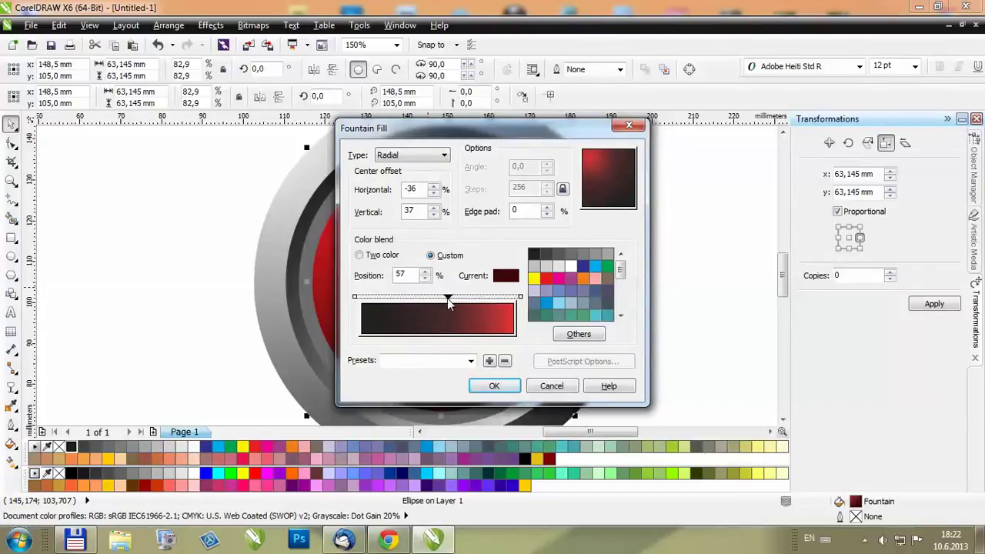
pyautogui.click(494, 386)
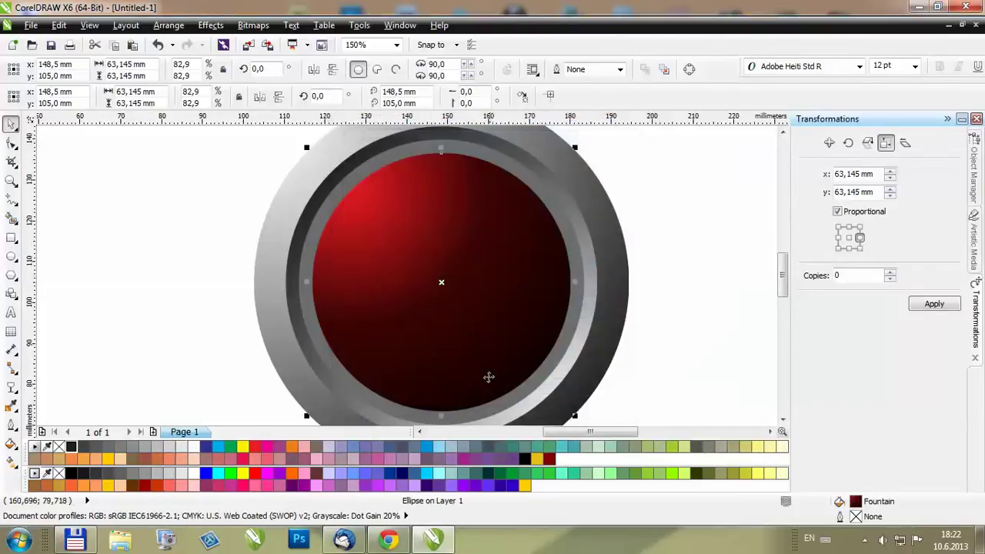
# Shift the intermediate stop in the innermost circle's blend towards the black end, trying 51% and settling on 42%.
pyautogui.press('F11')
pyautogui.click(449, 298)
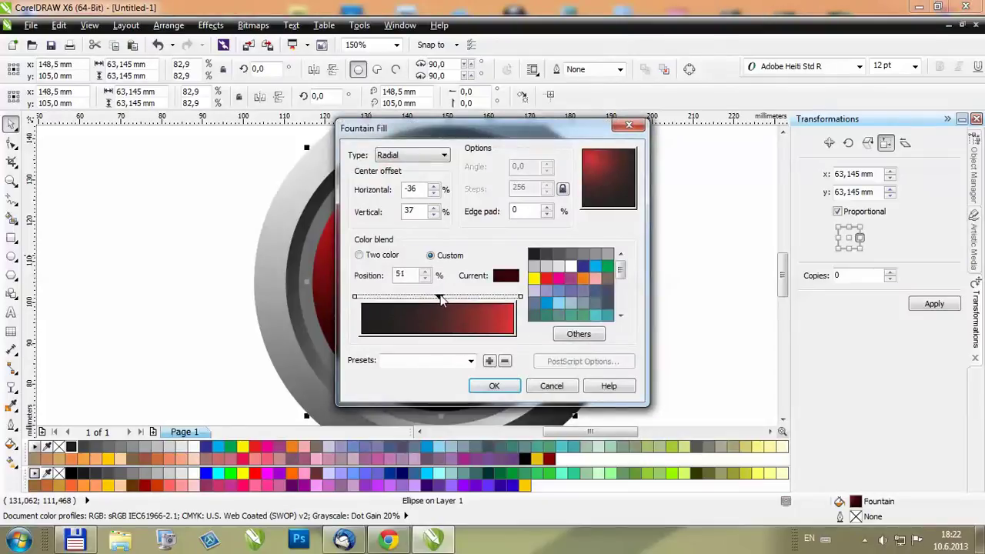
pyautogui.click(494, 386)
pyautogui.scroll(-2, 323, 260)
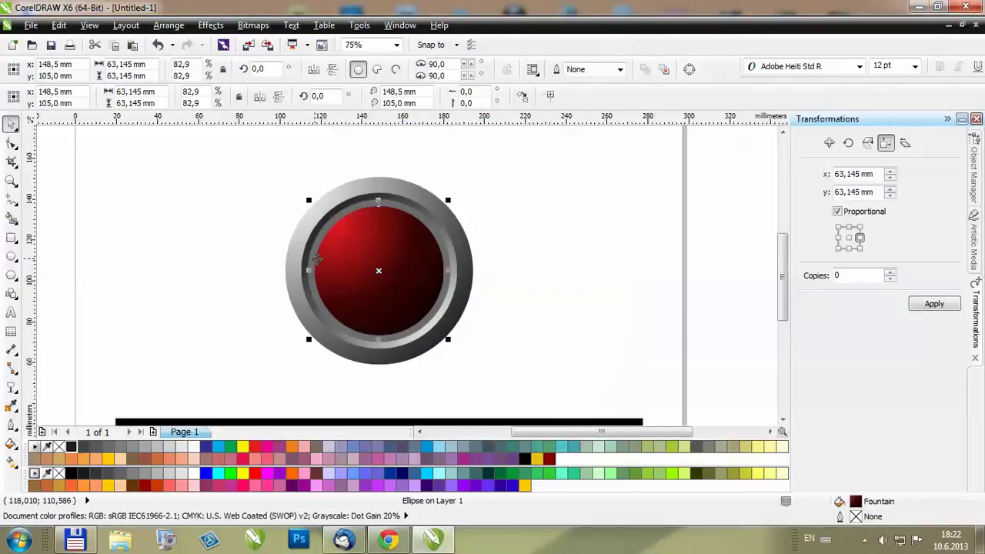
pyautogui.scroll(2, 361, 277)
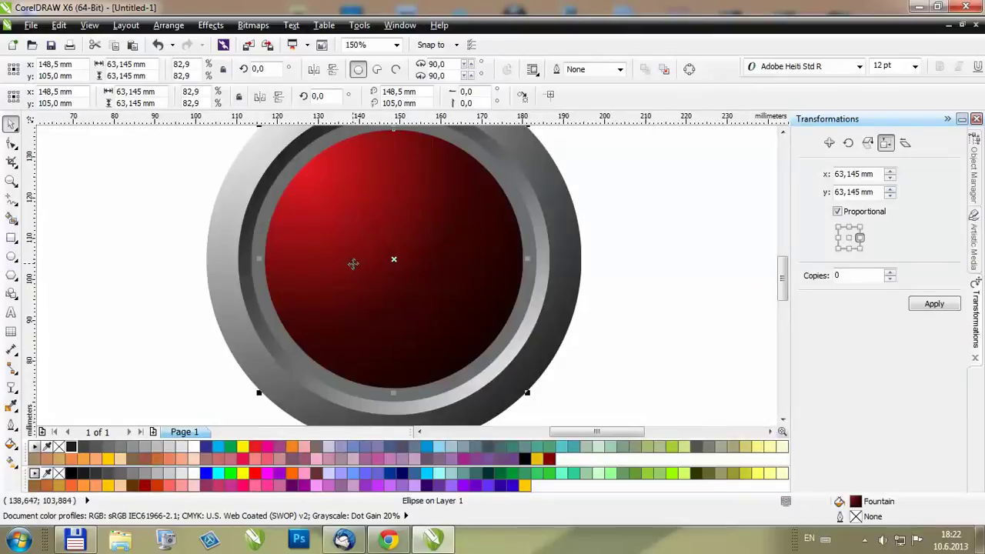
pyautogui.press('F11')
pyautogui.click(435, 298)
pyautogui.click(497, 386)
pyautogui.press('Escape')
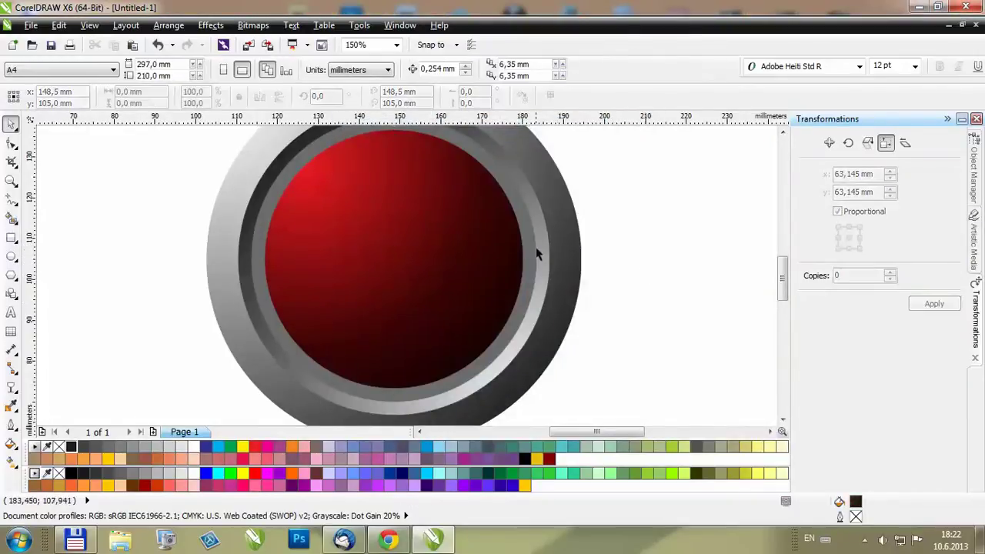
# Copy only the fill property from the red innermost circle to the 70% black circle directly around it.
pyautogui.click(531, 260)
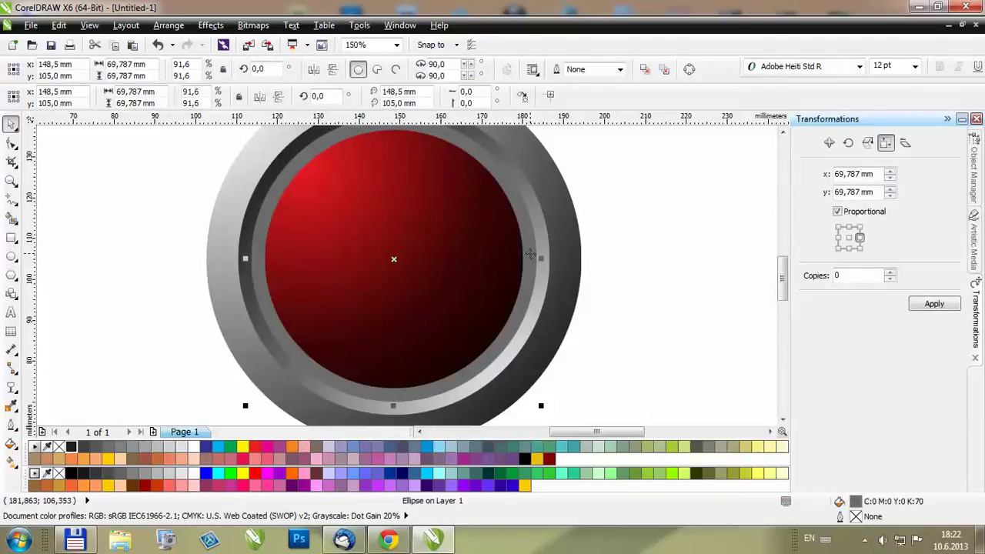
pyautogui.hotkey('ctrl', 'shift', 'a')
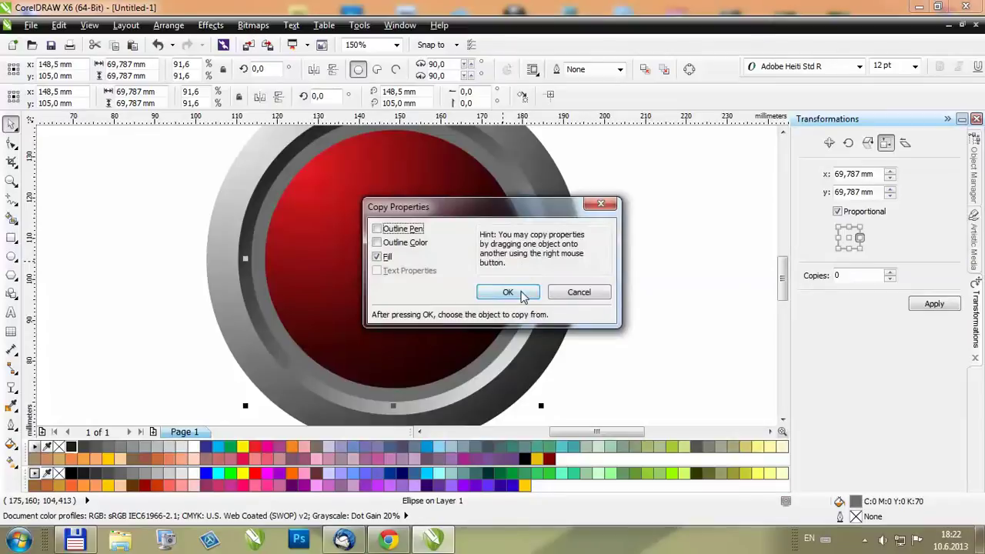
pyautogui.click(522, 297)
pyautogui.click(343, 254)
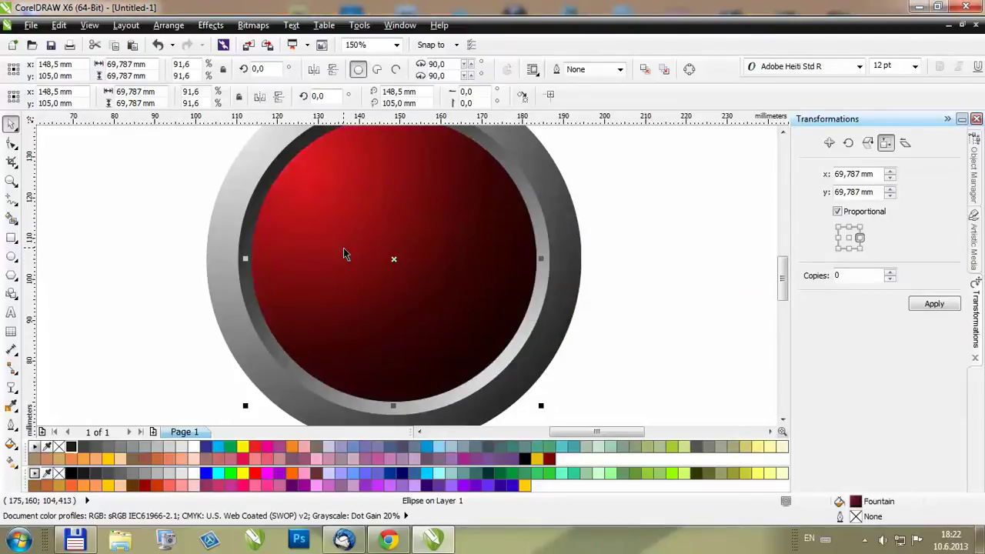
# In the copied fill, replace the 42% colour stop with three stops near the black end, the outer one at 29%.
pyautogui.press('F11')
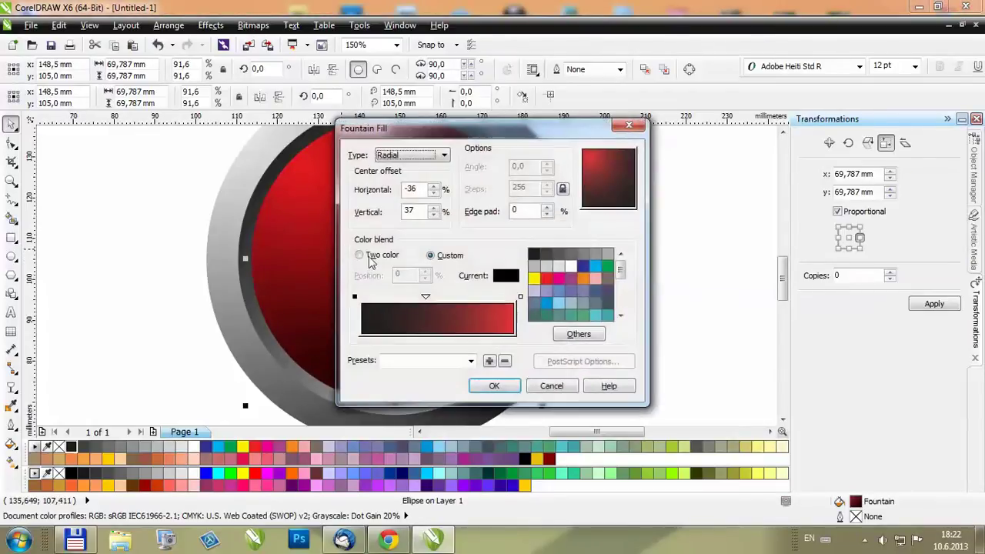
pyautogui.doubleClick(426, 297)
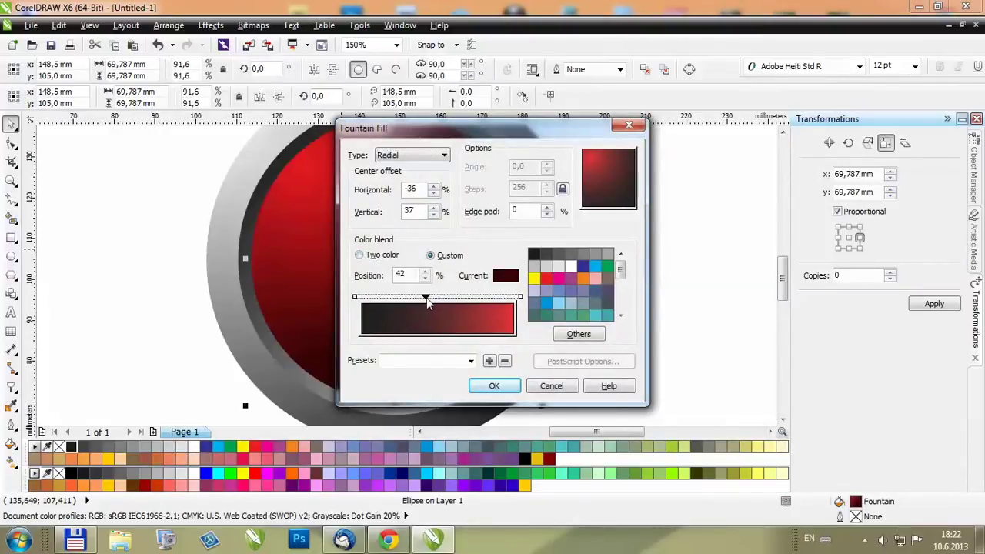
pyautogui.doubleClick(427, 298)
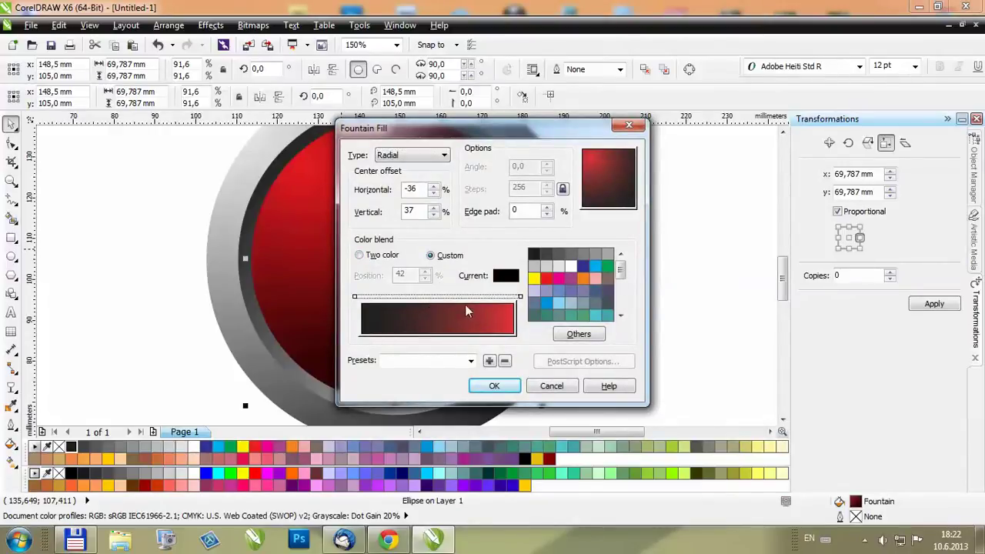
pyautogui.doubleClick(376, 298)
pyautogui.doubleClick(390, 299)
pyautogui.doubleClick(406, 299)
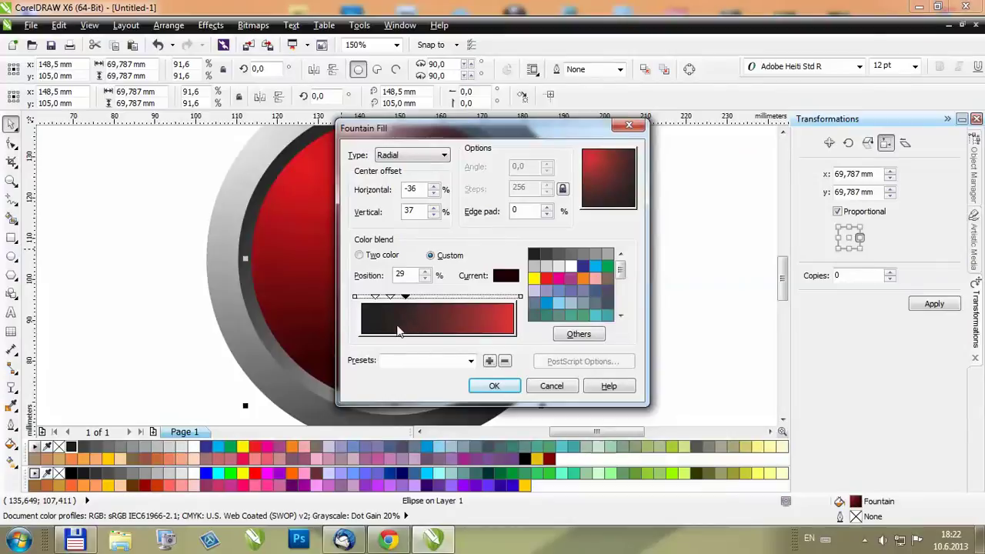
# Colour the 19% stop red and offset the radial fill's centre 54% horizontally and -51% vertically.
pyautogui.click(391, 299)
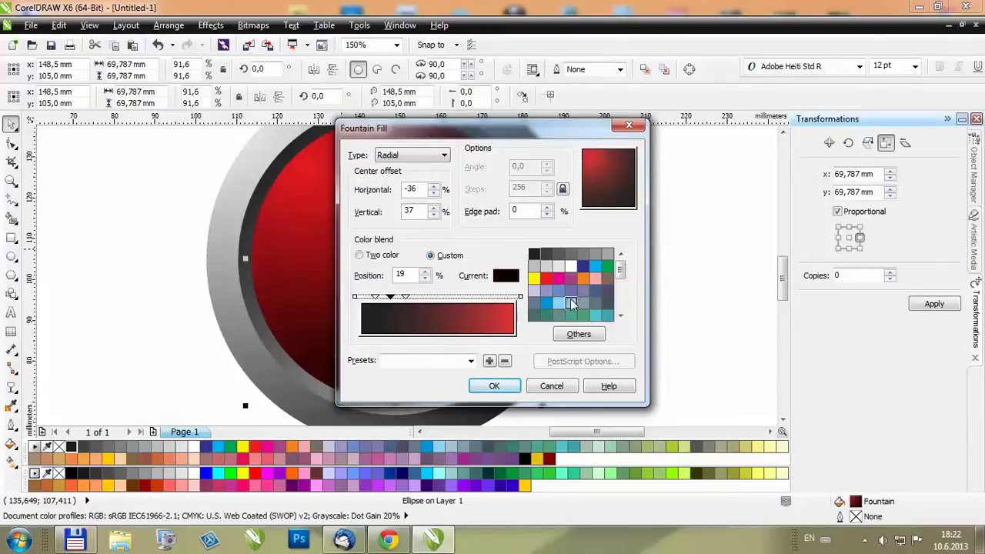
pyautogui.click(546, 280)
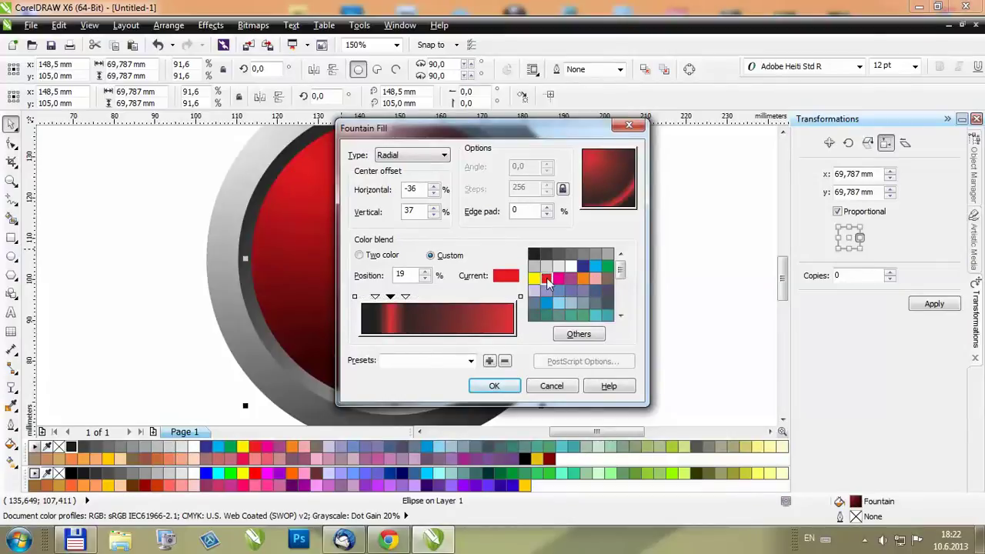
pyautogui.moveTo(597, 159); pyautogui.dragTo(637, 207)
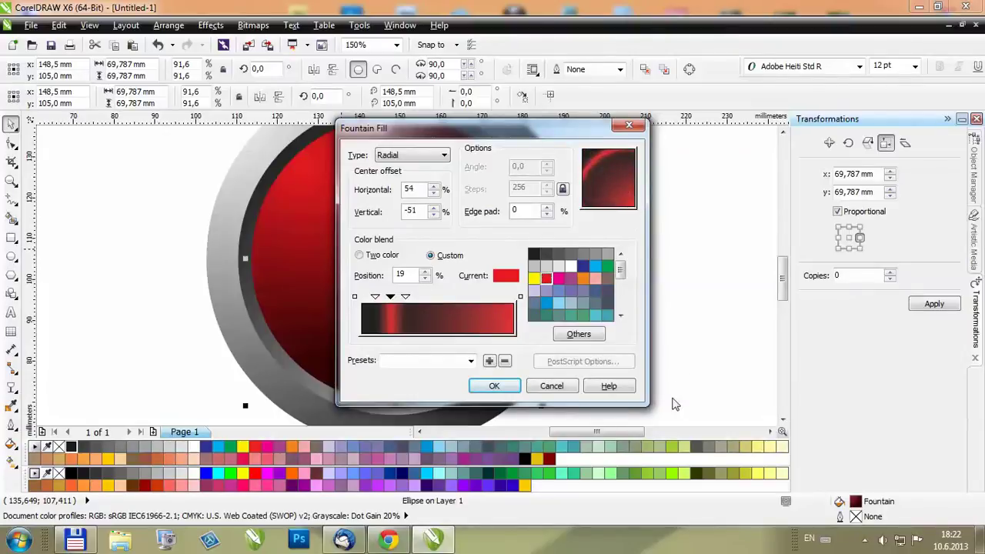
pyautogui.click(495, 386)
# Recolour the 19% stop of the circle around the red centre to white.
pyautogui.scroll(-1, 549, 335)
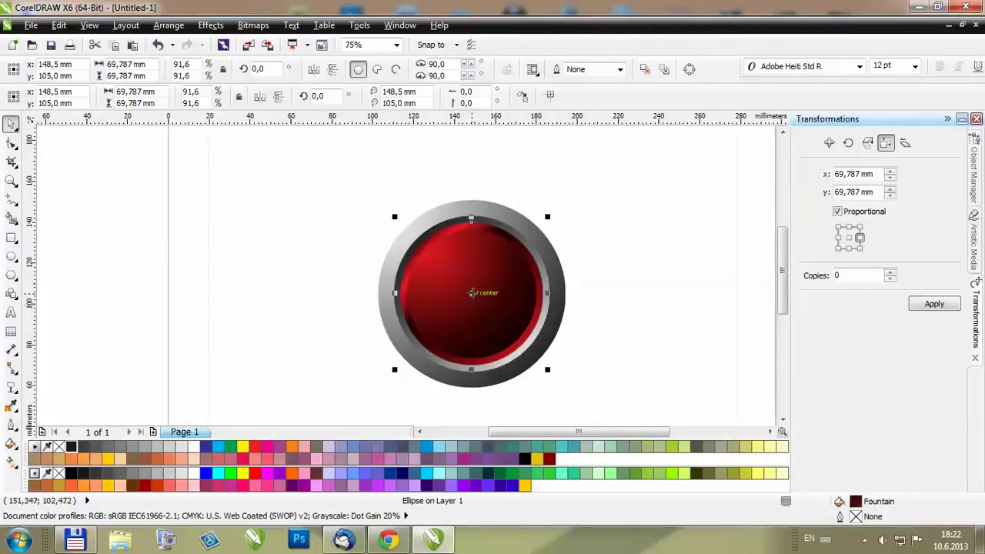
pyautogui.scroll(1, 446, 270)
pyautogui.scroll(-1, 443, 271)
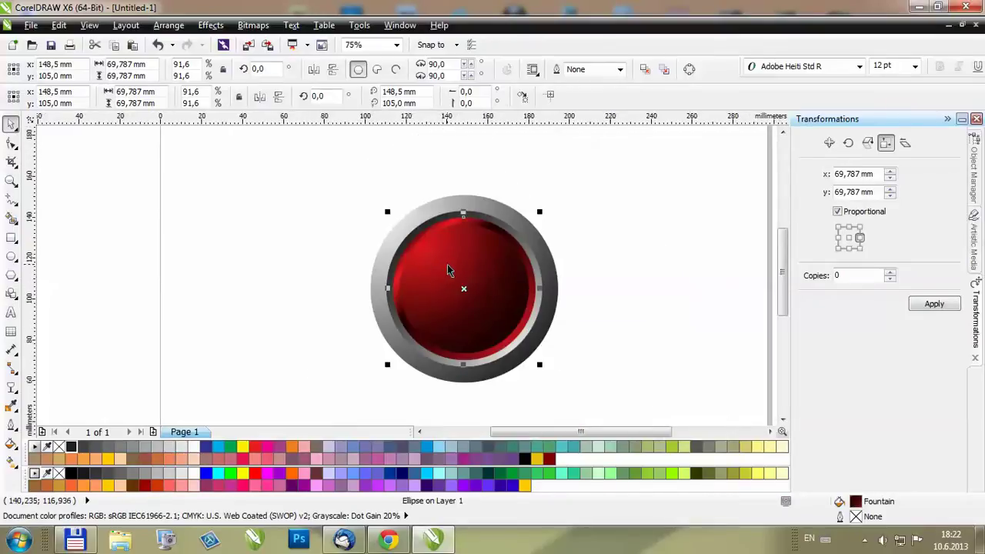
pyautogui.scroll(1, 443, 271)
pyautogui.press('F11')
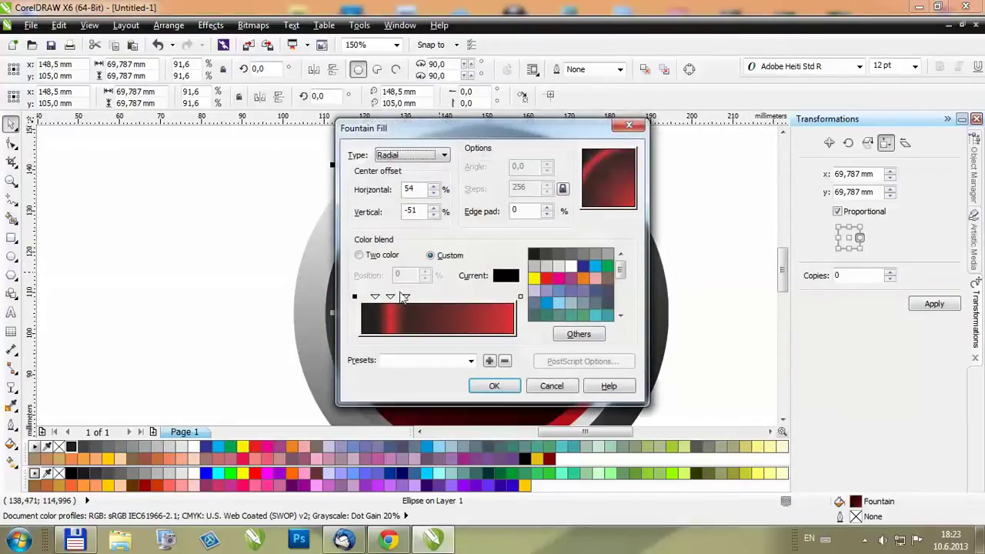
pyautogui.doubleClick(391, 297)
pyautogui.click(571, 267)
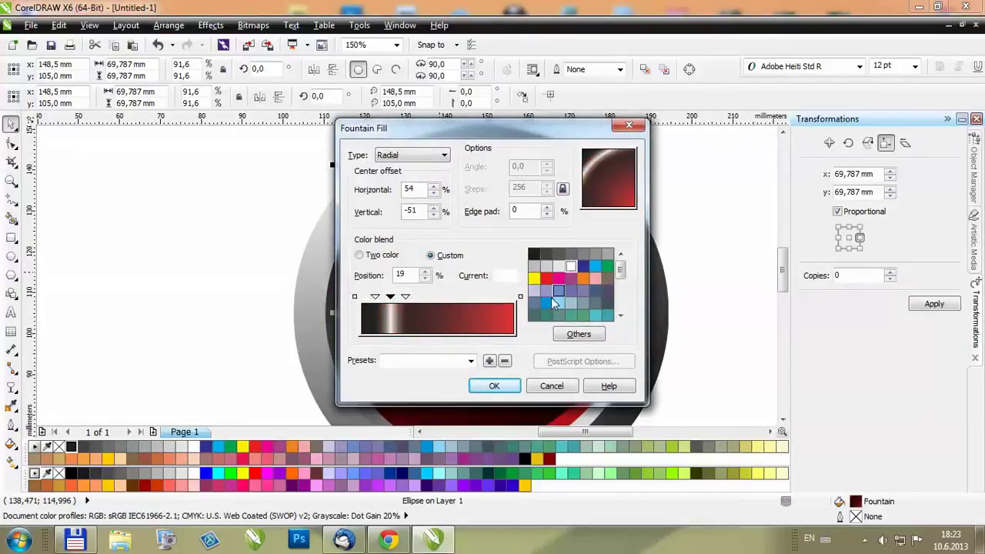
pyautogui.click(494, 386)
# Shift the three colour stops in the radial fill of the circle around the red centre nearer the black end, the outer one at 22%.
pyautogui.scroll(-1, 389, 240)
pyautogui.scroll(1, 391, 233)
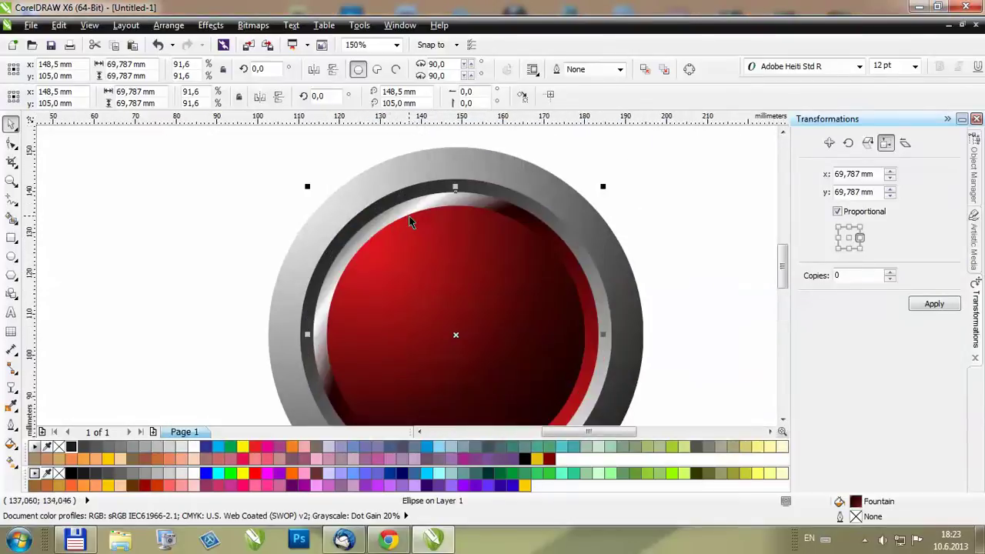
pyautogui.press('F11')
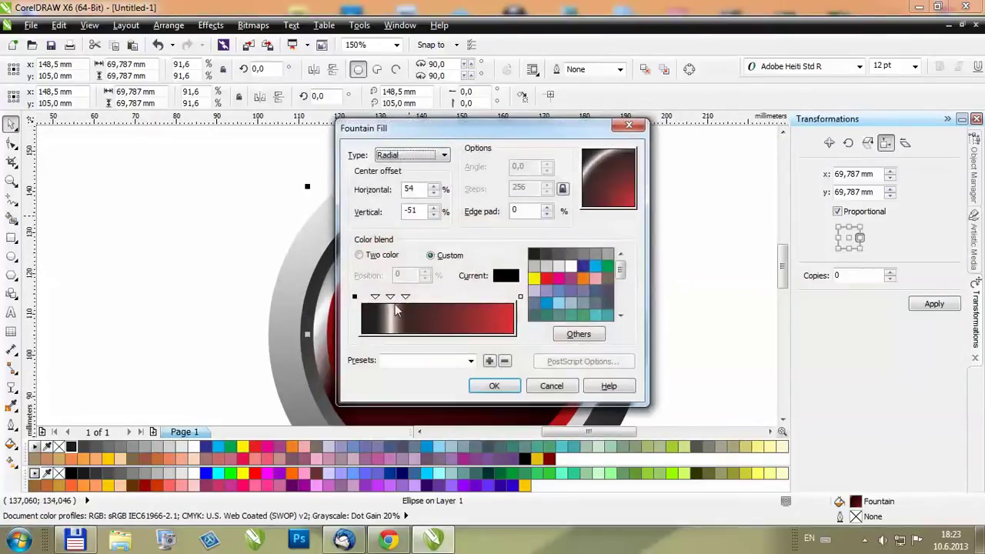
pyautogui.moveTo(380, 299)
pyautogui.mouseDown()
pyautogui.moveTo(409, 300)
pyautogui.moveTo(393, 299)
pyautogui.mouseUp()
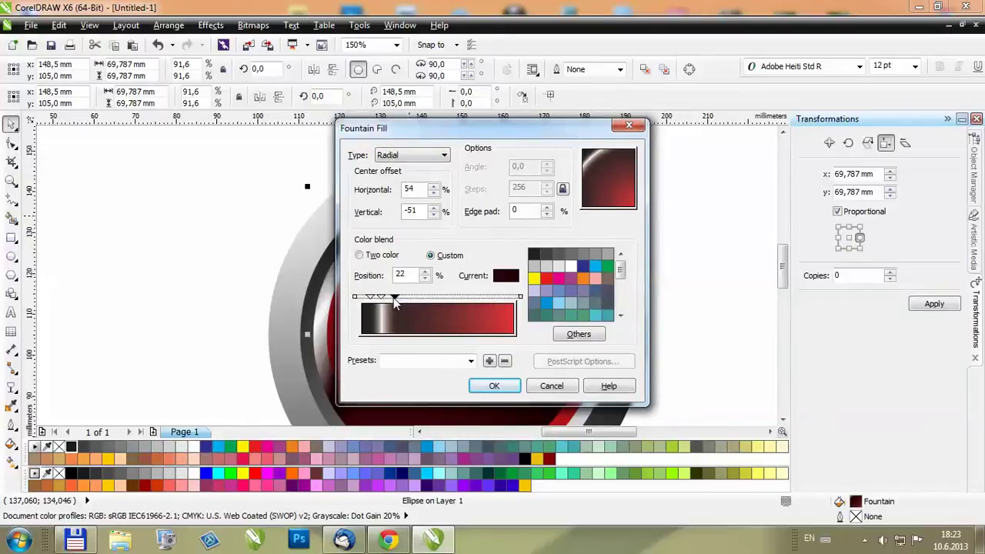
pyautogui.click(492, 386)
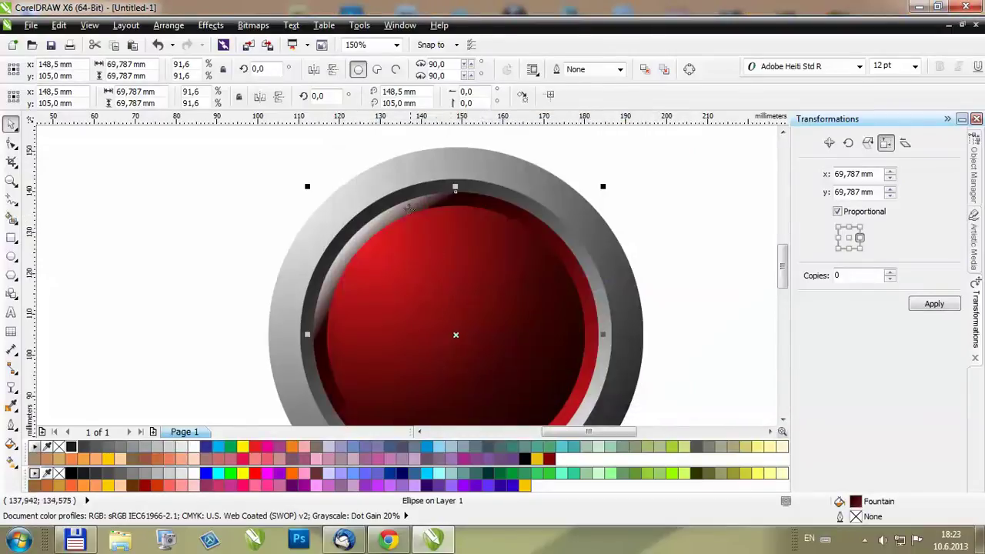
# Deselect the circle and examine the shading between the red centre and the metallic ring, up close and on the whole button.
pyautogui.scroll(-2, 400, 219)
pyautogui.scroll(2, 388, 216)
pyautogui.scroll(1, 388, 217)
pyautogui.scroll(-2, 385, 214)
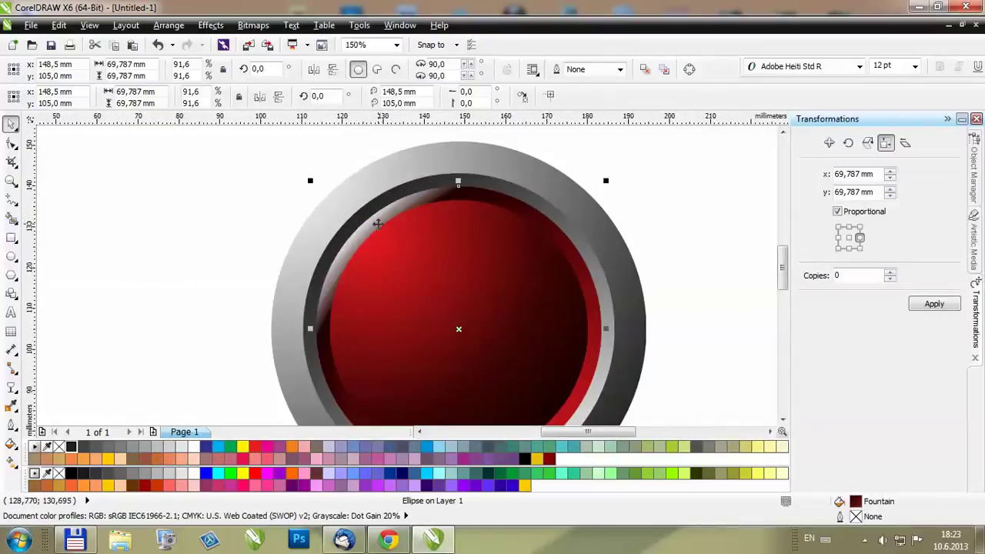
pyautogui.click(243, 199)
pyautogui.scroll(-1, 276, 204)
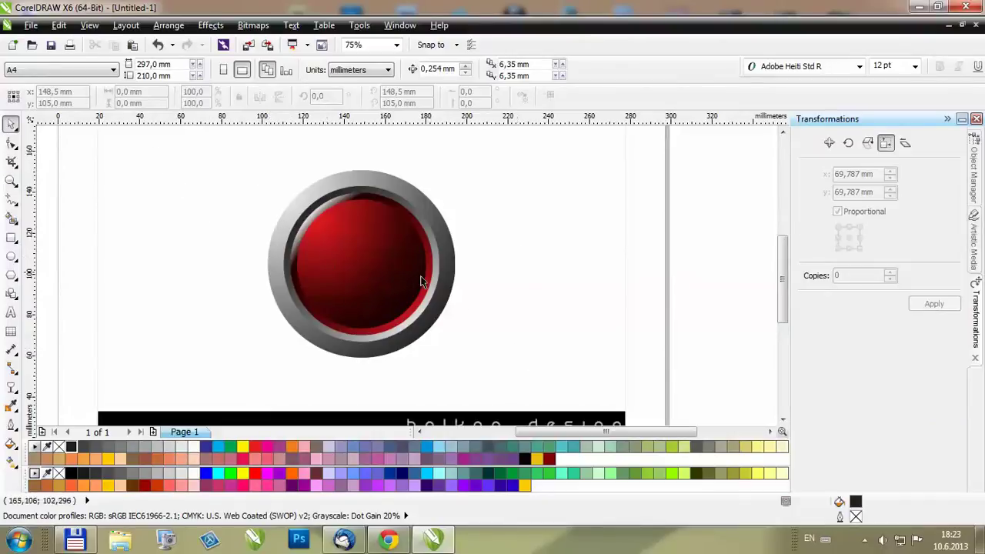
pyautogui.scroll(-2, 520, 316)
pyautogui.scroll(2, 532, 295)
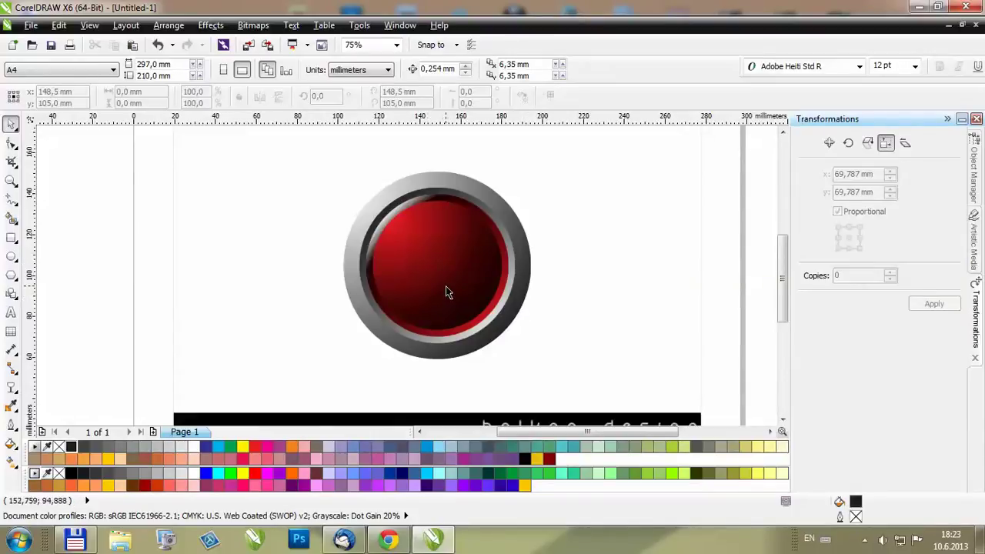
# Duplicate the red innermost circle in place as a white curve and raise its bottom node to form a wavy-edged highlight about 37 mm high.
pyautogui.click(444, 262)
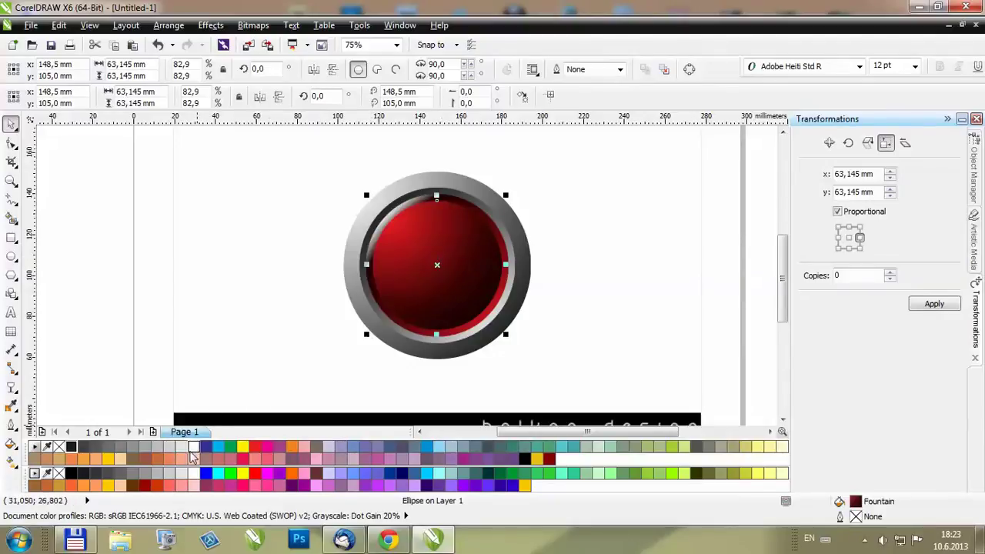
pyautogui.click(194, 447)
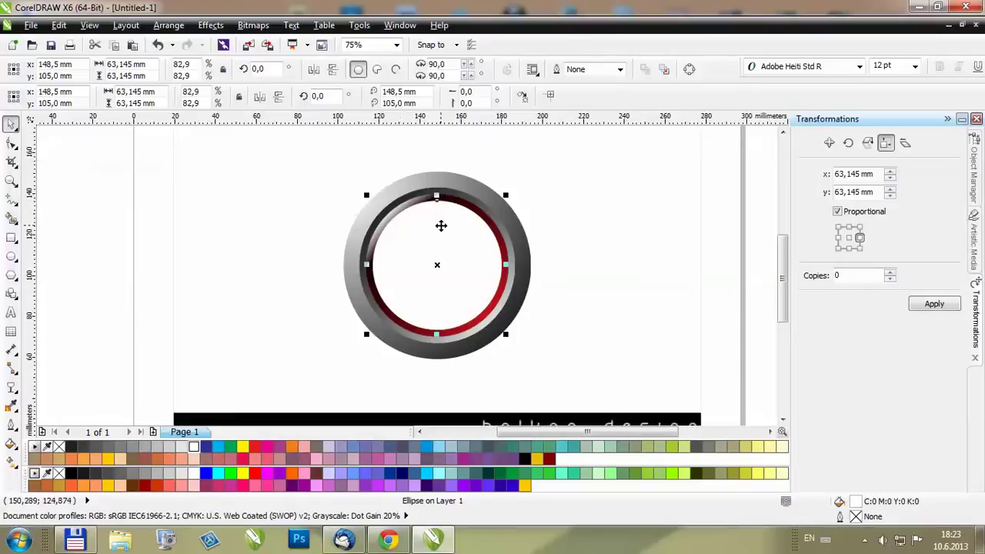
pyautogui.rightClick(441, 226)
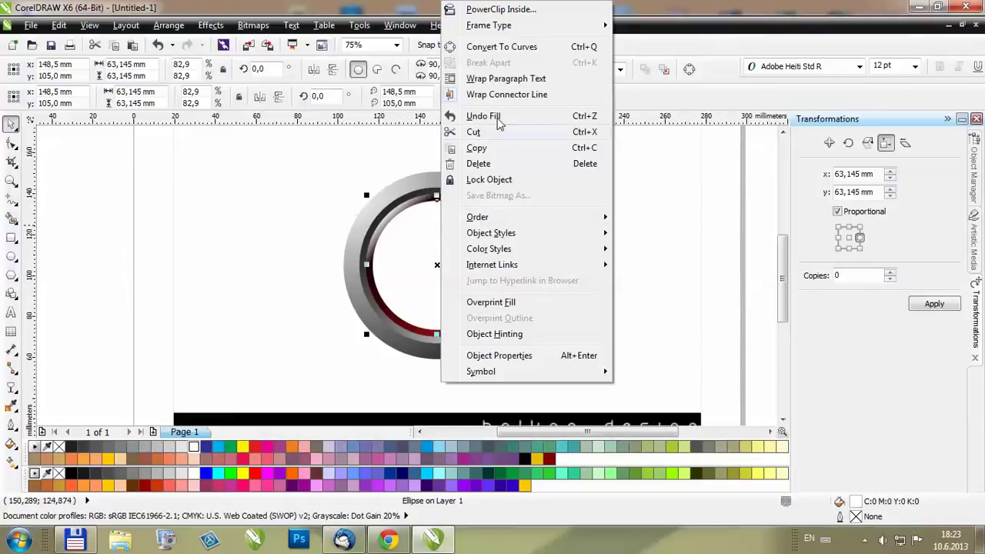
pyautogui.click(502, 47)
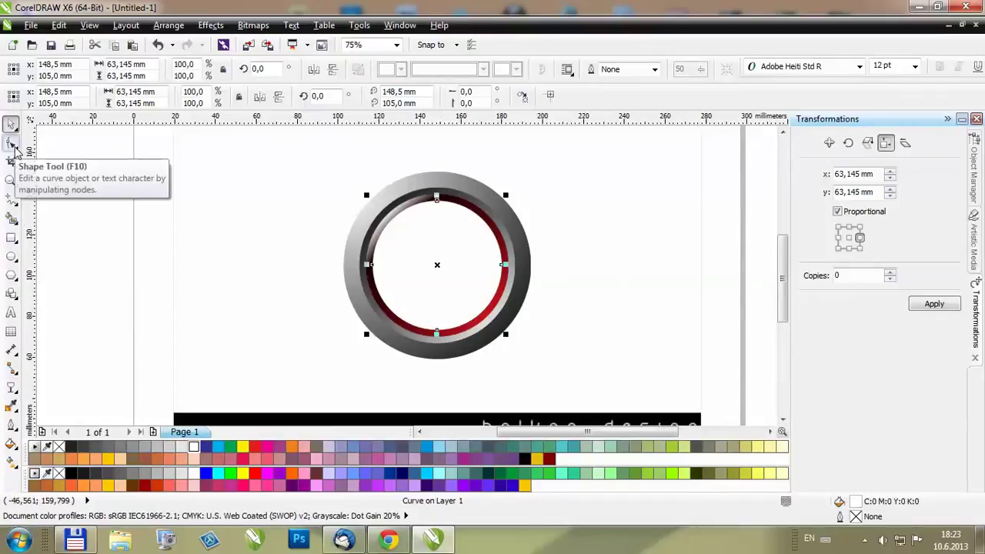
pyautogui.click(13, 146)
pyautogui.moveTo(437, 332); pyautogui.dragTo(469, 233)
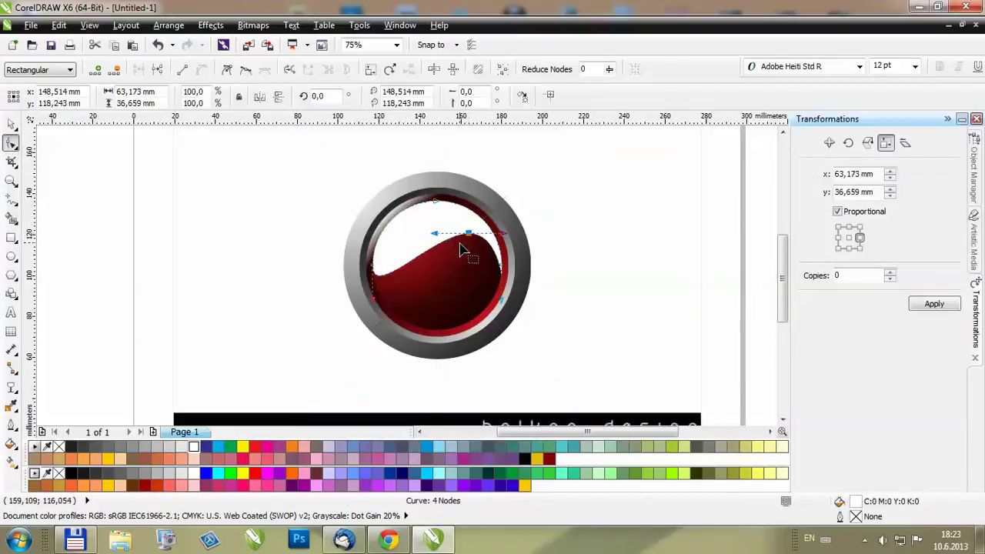
# Apply a linear transparency to the white highlight, running from beyond the ring's upper left to the button's centre at about 304°.
pyautogui.click(12, 391)
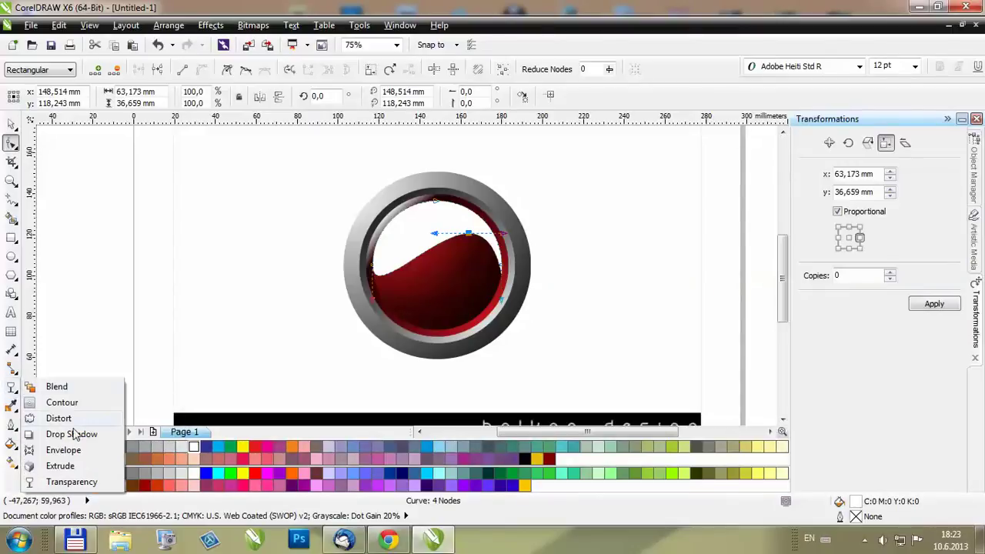
pyautogui.click(71, 482)
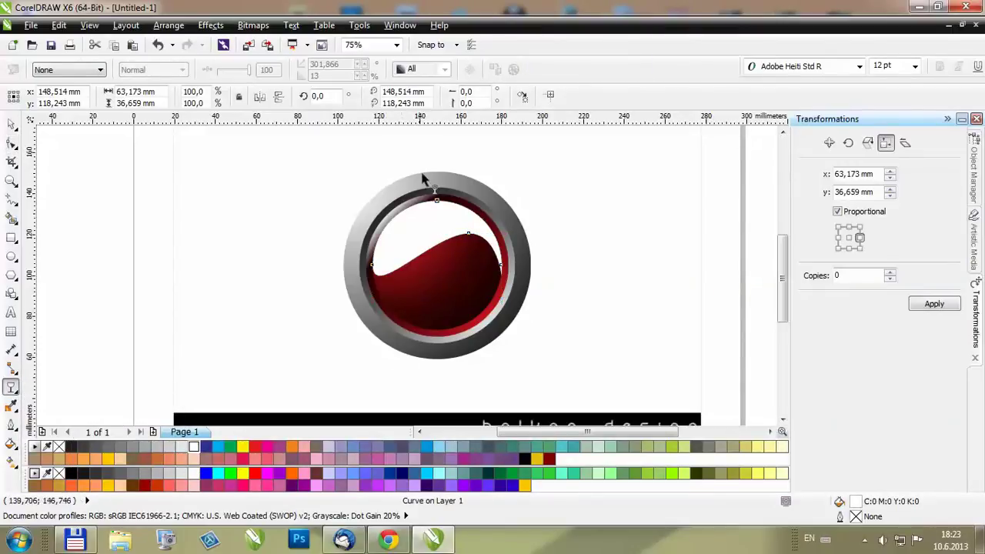
pyautogui.moveTo(411, 150); pyautogui.dragTo(429, 259)
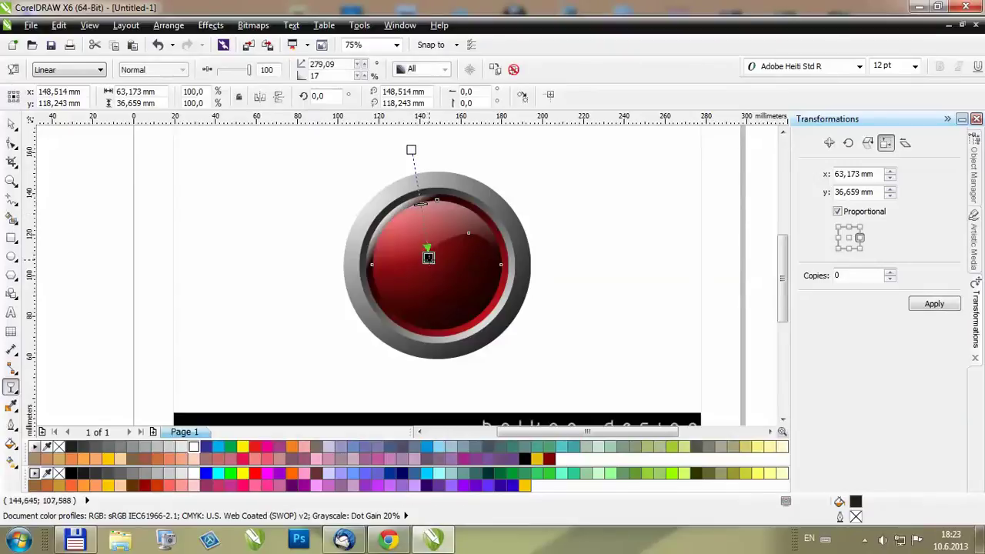
pyautogui.moveTo(499, 175); pyautogui.dragTo(447, 251)
pyautogui.moveTo(357, 157); pyautogui.dragTo(428, 261)
# Move the start point of the highlight's transparency to steepen it to about 295° with 18% edge pad.
pyautogui.scroll(-2, 389, 182)
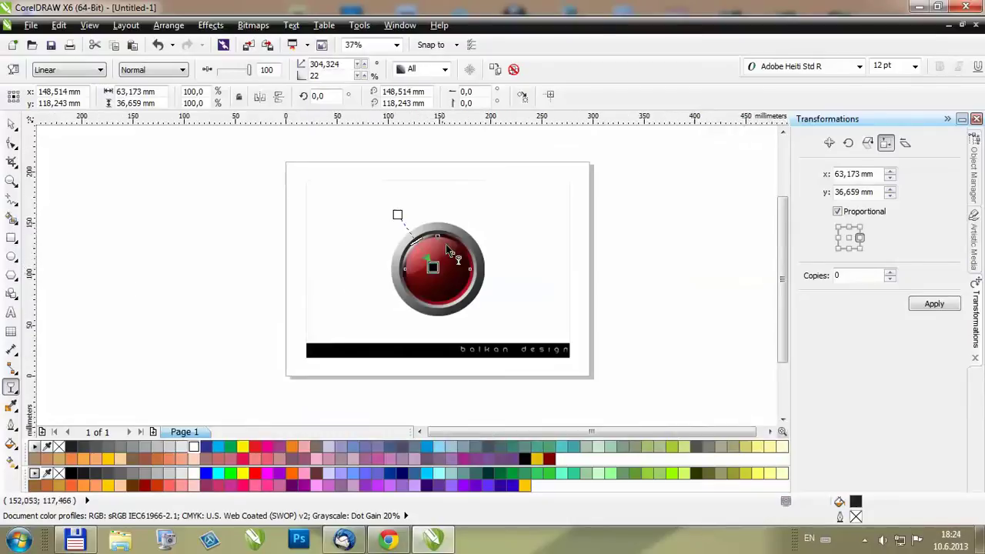
pyautogui.scroll(2, 445, 256)
pyautogui.scroll(1, 410, 258)
pyautogui.scroll(-2, 408, 269)
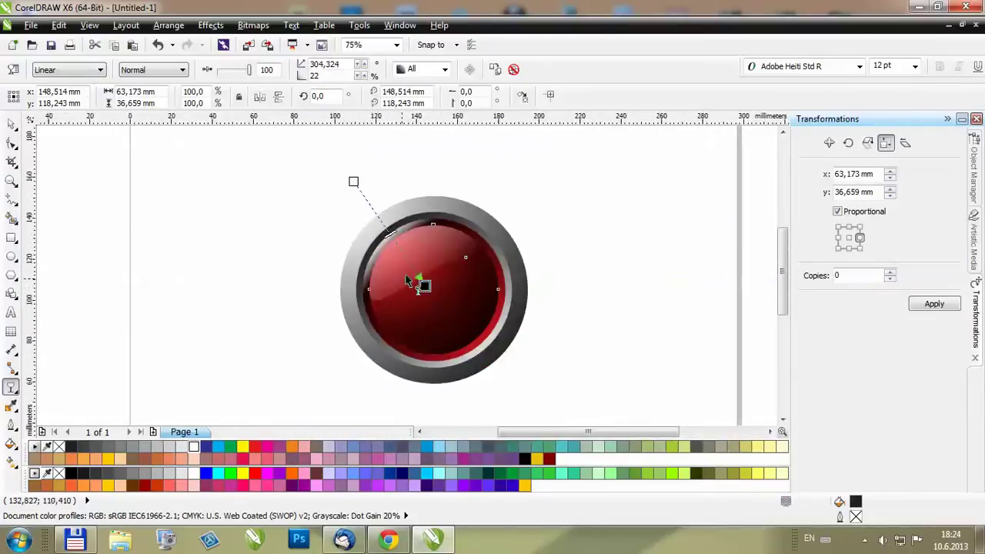
pyautogui.scroll(2, 412, 262)
pyautogui.scroll(-2, 413, 274)
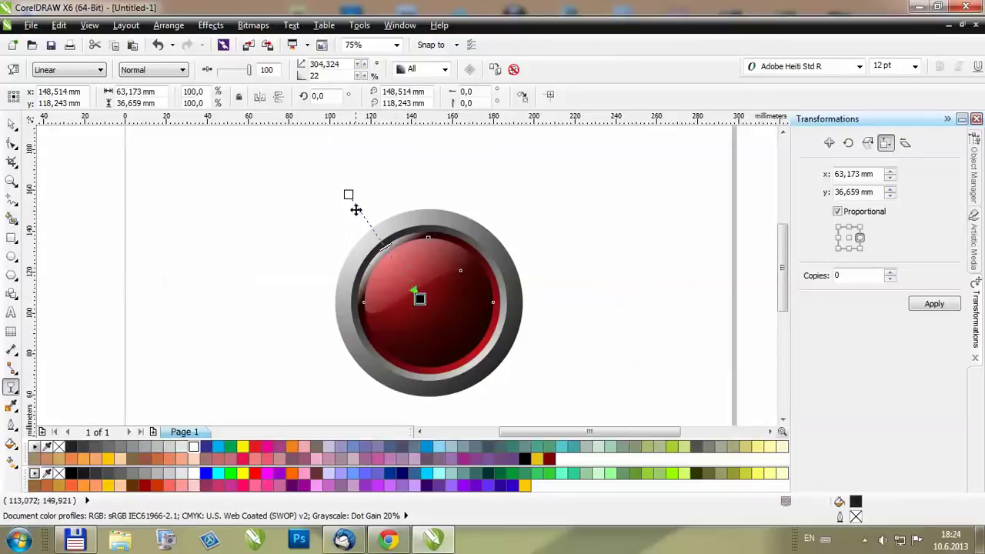
pyautogui.moveTo(354, 170); pyautogui.dragTo(359, 168)
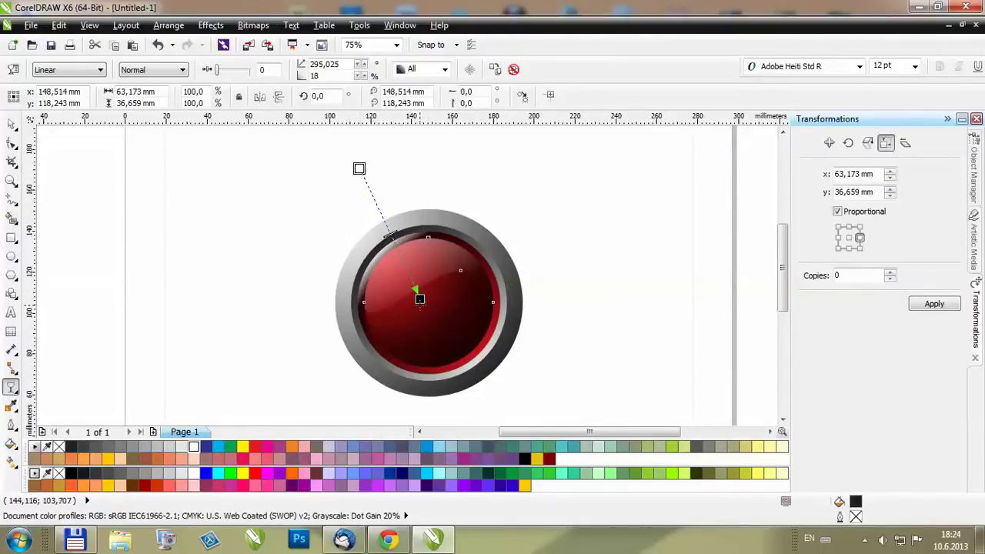
pyautogui.scroll(1, 390, 231)
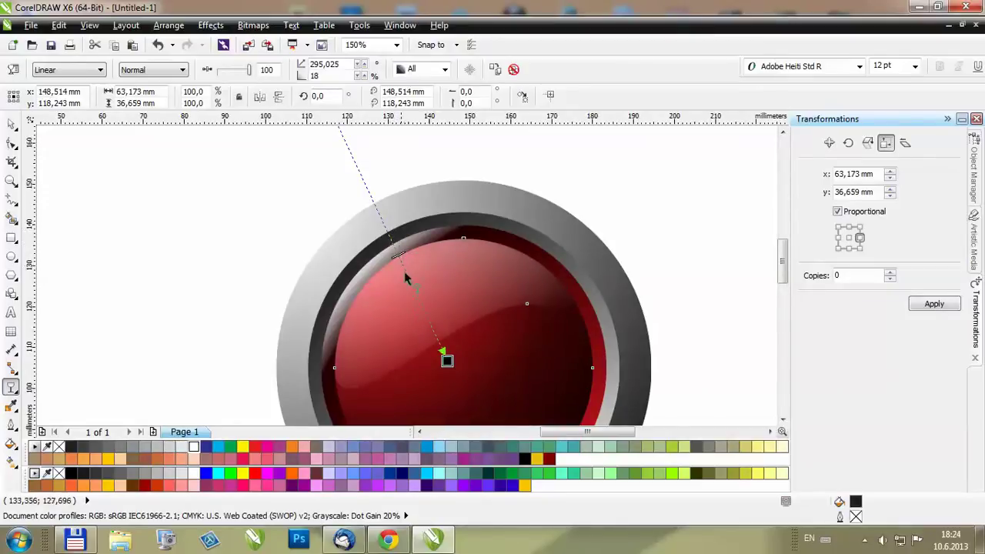
pyautogui.scroll(-1, 404, 271)
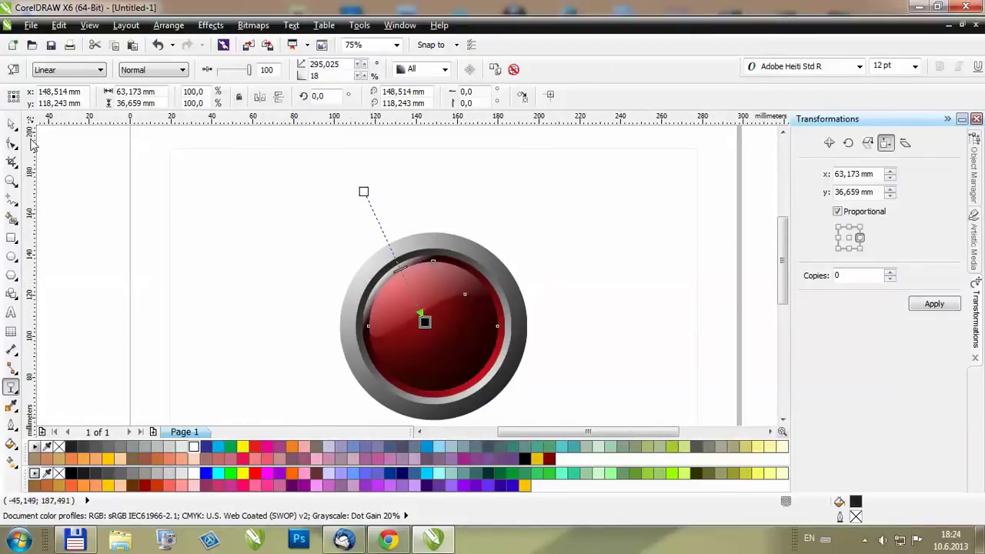
# Deselect the highlight and examine the glossy button both on the full page and close up.
pyautogui.click(12, 124)
pyautogui.scroll(1, 417, 301)
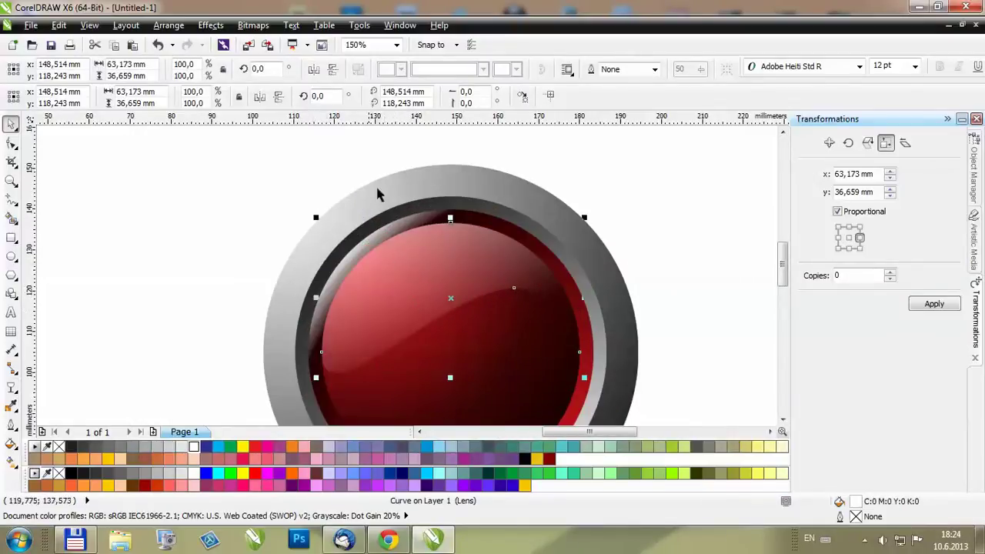
pyautogui.click(428, 297)
pyautogui.press('Escape')
pyautogui.scroll(-5, 428, 297)
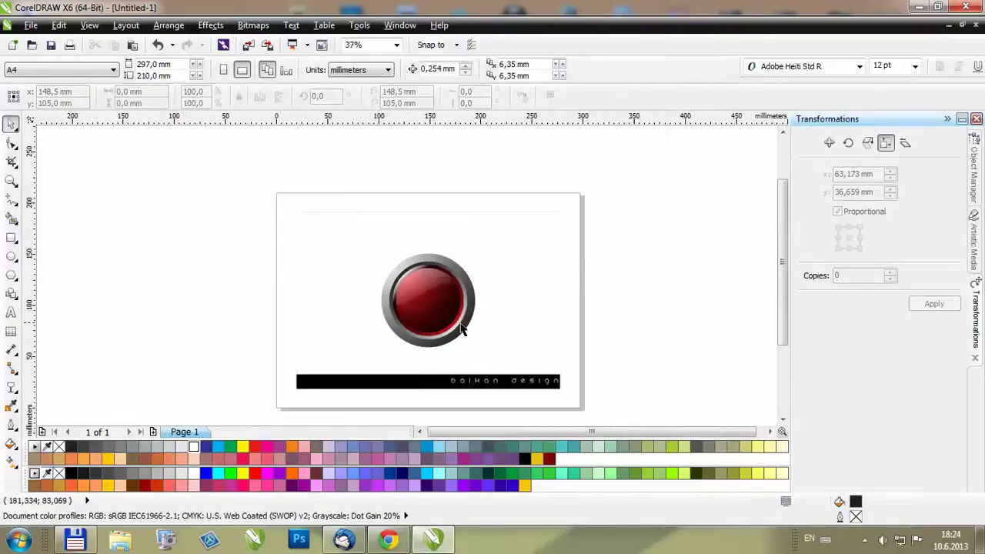
pyautogui.scroll(2, 460, 330)
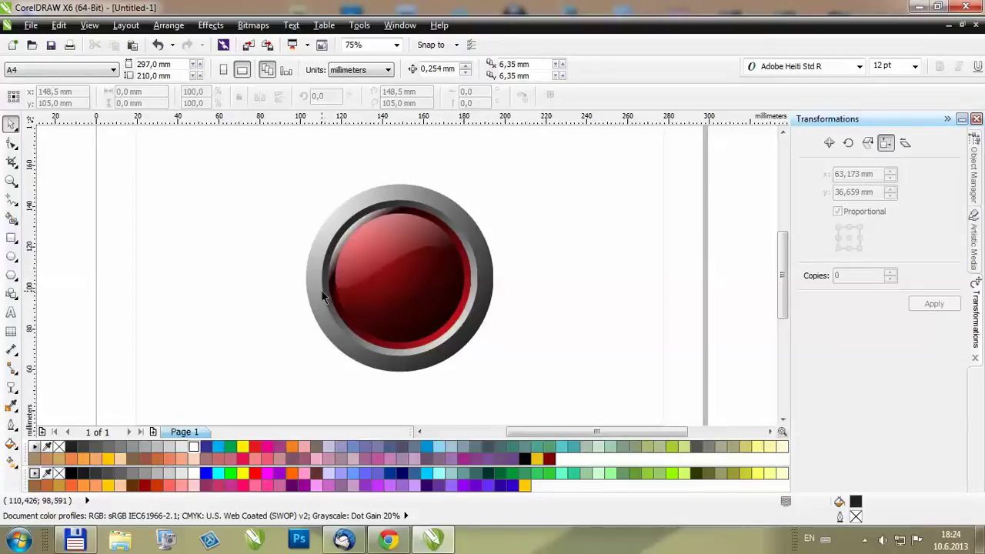
pyautogui.scroll(2, 296, 289)
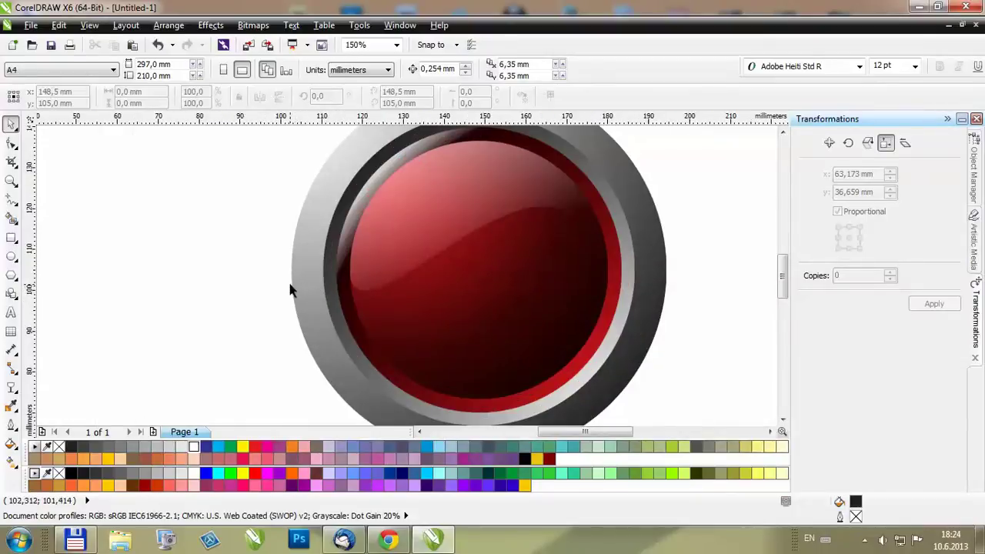
pyautogui.scroll(-2, 295, 287)
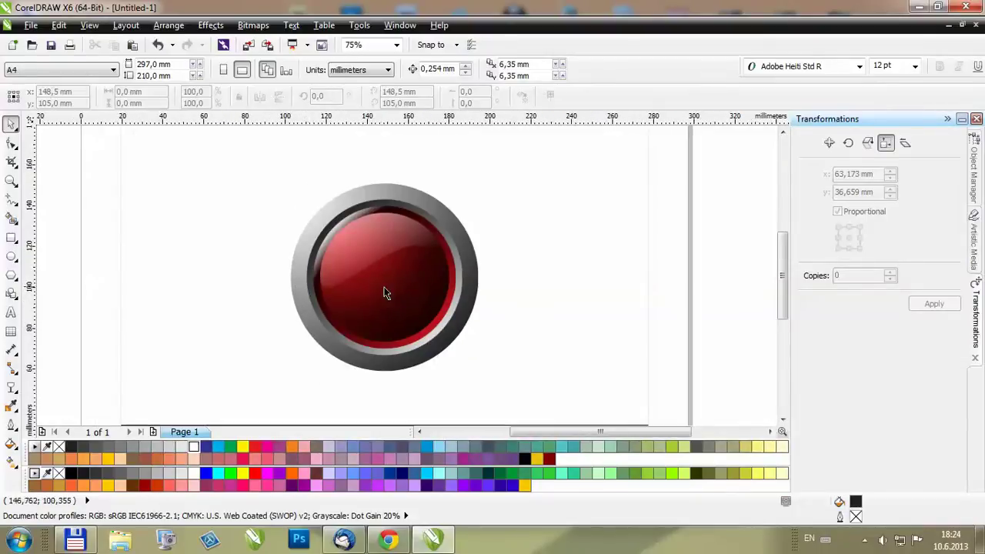
pyautogui.scroll(1, 381, 256)
pyautogui.scroll(-1, 388, 261)
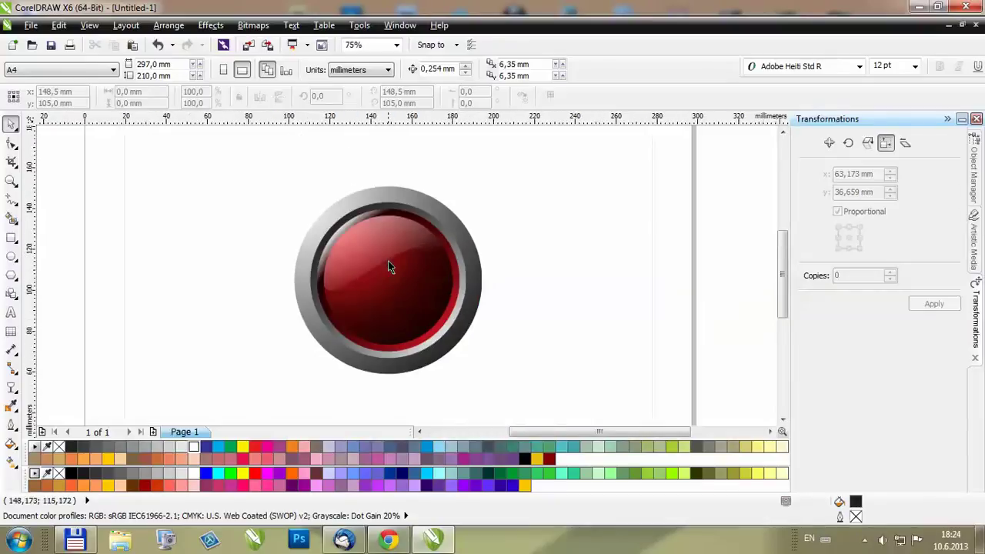
# Duplicate the outermost grey circle on top as a curve and lower its top node, leaving a shape about 52.5 mm high along the bottom.
pyautogui.click(299, 295)
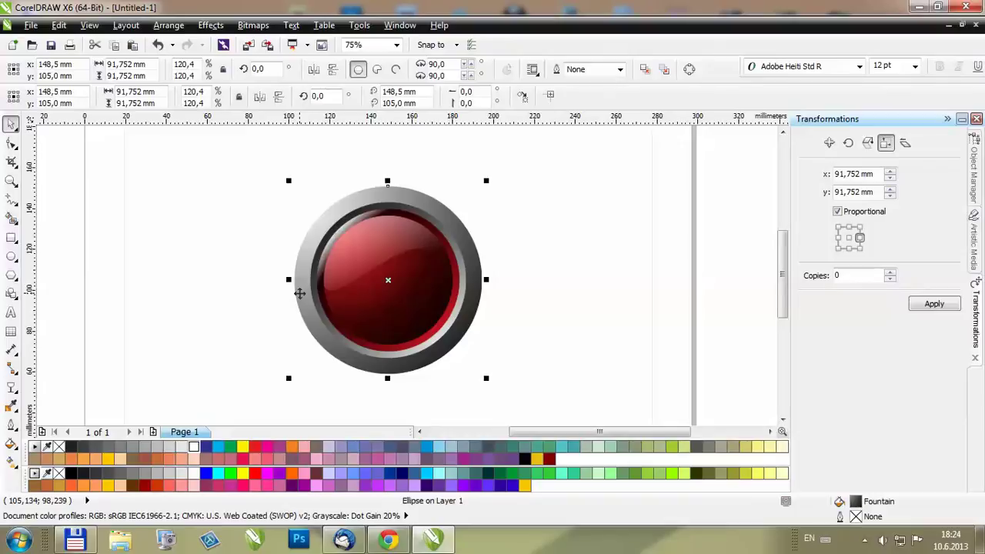
pyautogui.hotkey('shift', 'pageup')
pyautogui.rightClick(369, 245)
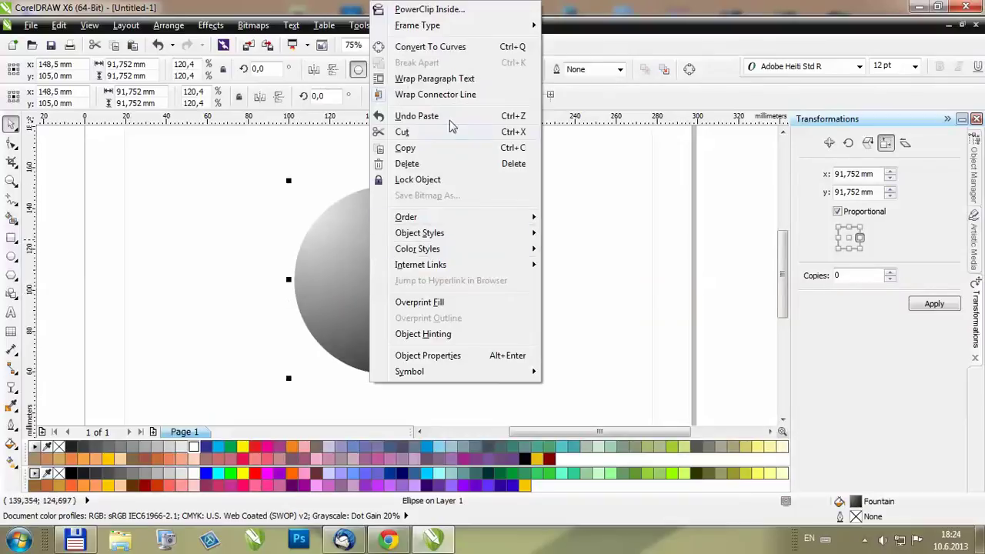
pyautogui.click(441, 43)
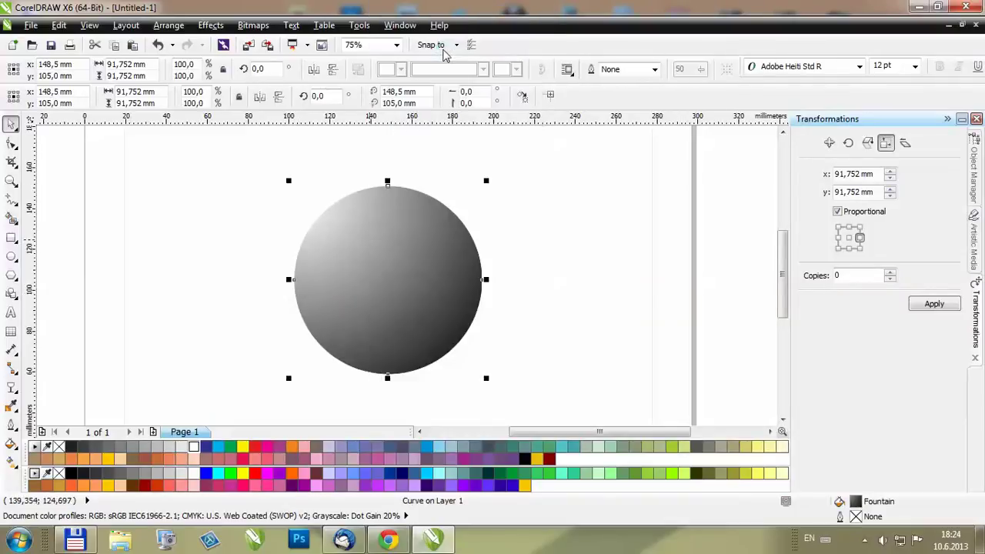
pyautogui.click(11, 143)
pyautogui.click(387, 187)
pyautogui.moveTo(387, 187); pyautogui.dragTo(387, 347)
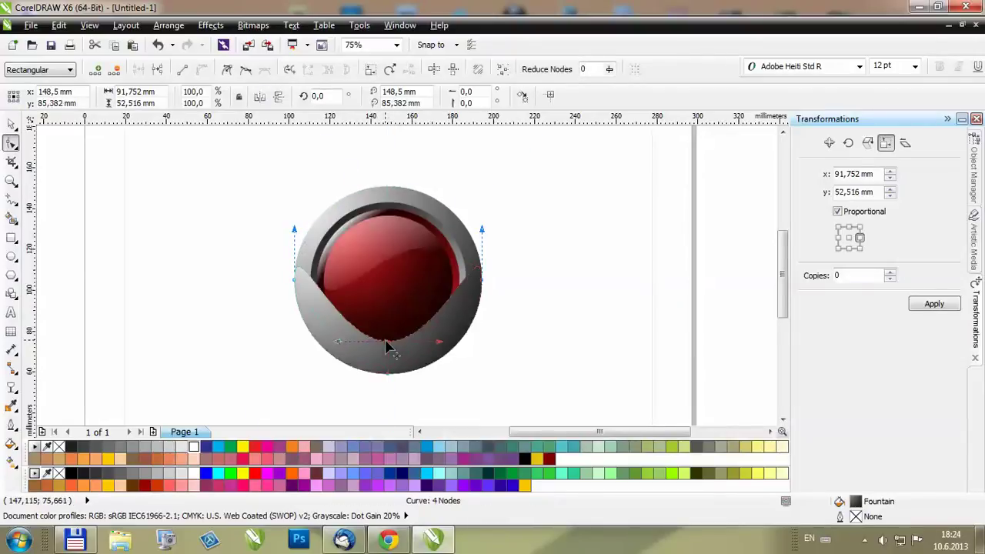
# Fill the lower shape white and apply a linear transparency fading upward from below the ring at about 93°.
pyautogui.click(193, 447)
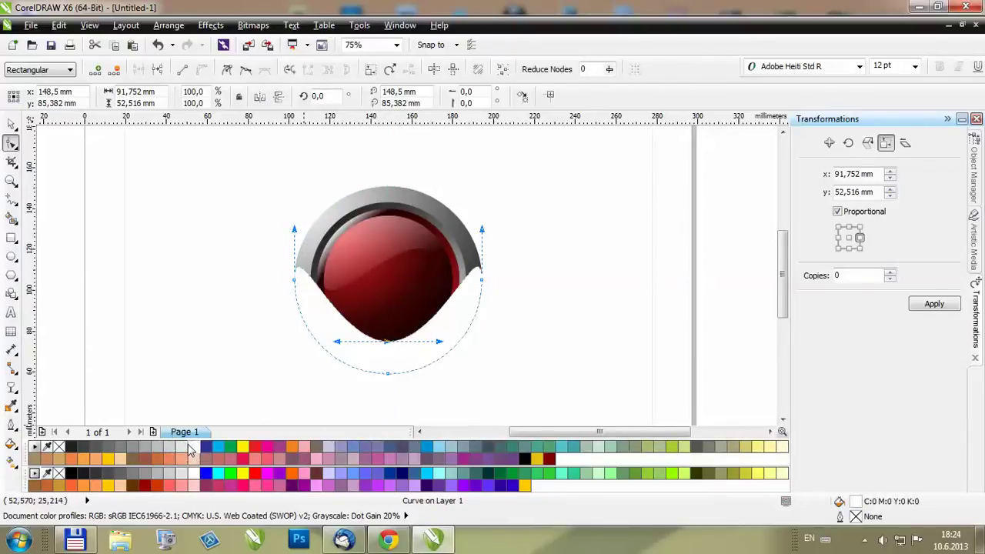
pyautogui.click(12, 387)
pyautogui.moveTo(407, 396); pyautogui.dragTo(400, 238)
pyautogui.scroll(1, 402, 283)
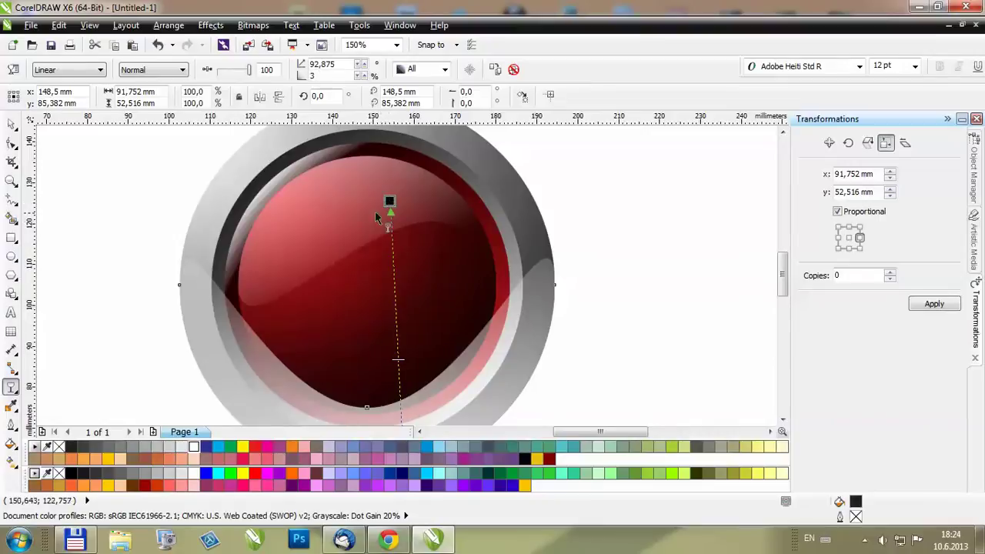
# Redraw the lower shape's transparency upward from just below the ring to slightly above the button's centre, at about 90° with 0% edge pad.
pyautogui.scroll(-1, 356, 398)
pyautogui.scroll(1, 360, 395)
pyautogui.moveTo(355, 403); pyautogui.dragTo(363, 150)
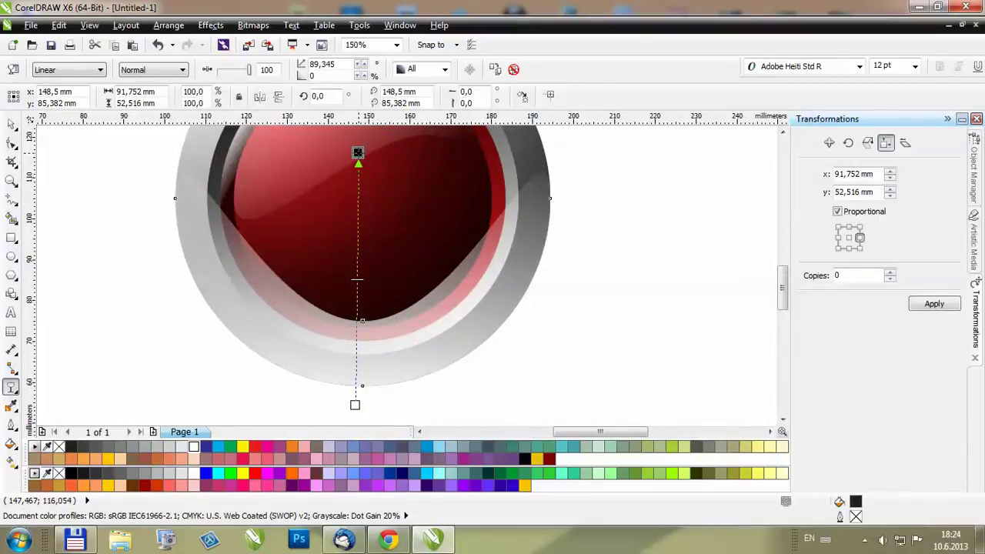
pyautogui.moveTo(358, 152); pyautogui.dragTo(354, 161)
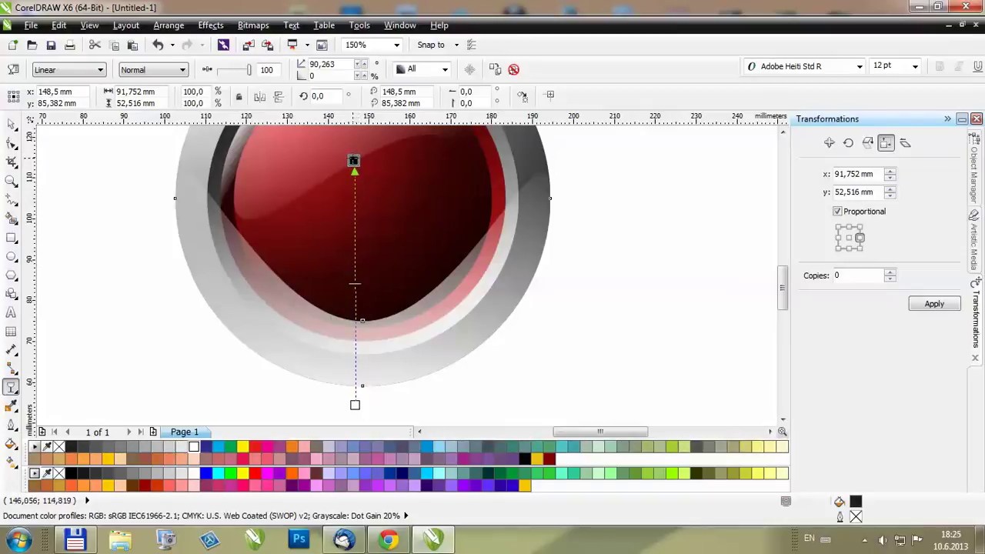
# PowerClip the white semi-transparent lower shape inside the outermost grey circle.
pyautogui.scroll(-1, 393, 200)
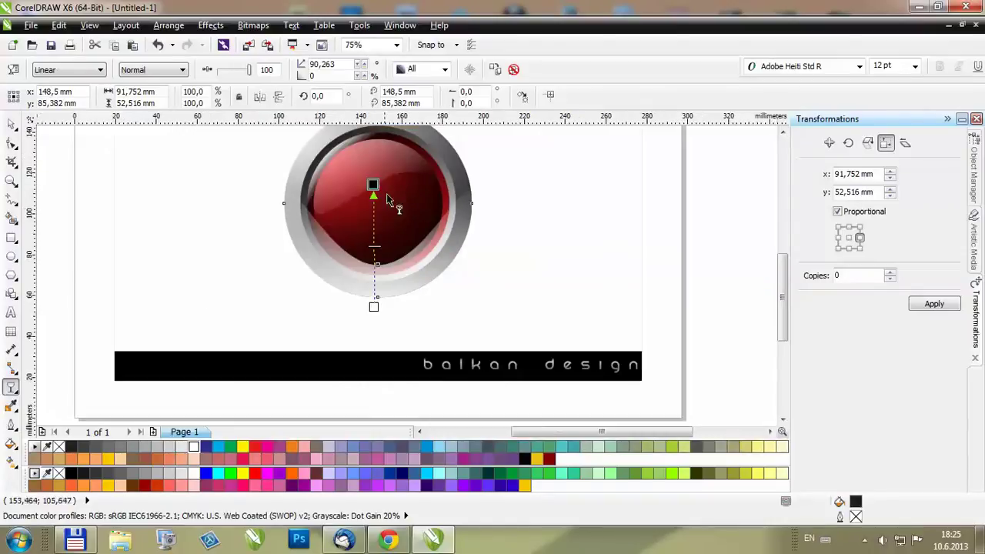
pyautogui.click(11, 124)
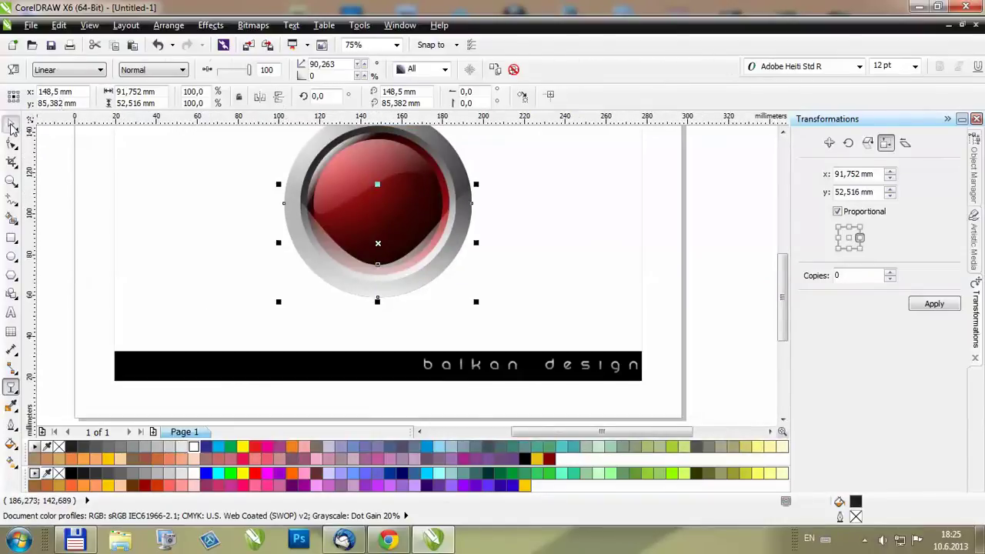
pyautogui.rightClick(427, 279)
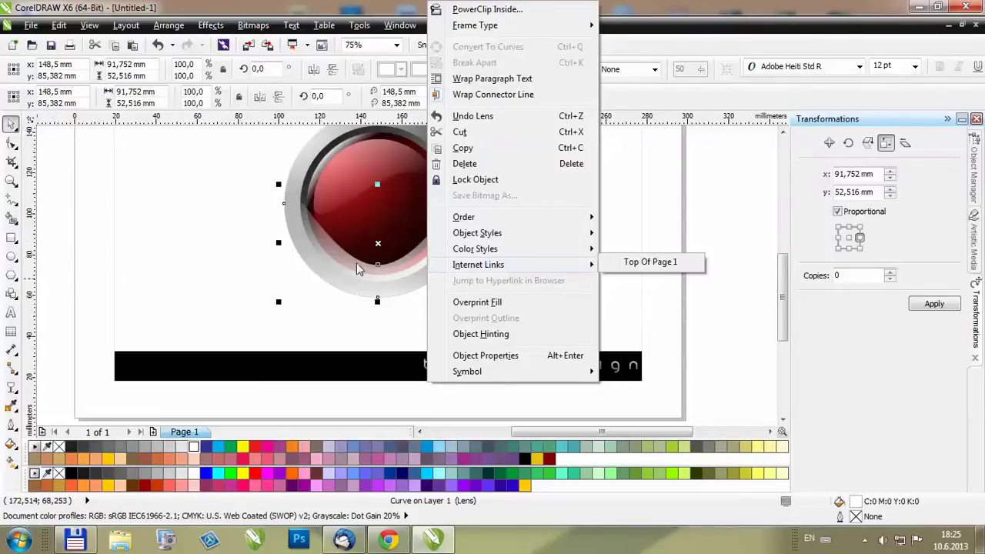
pyautogui.click(470, 10)
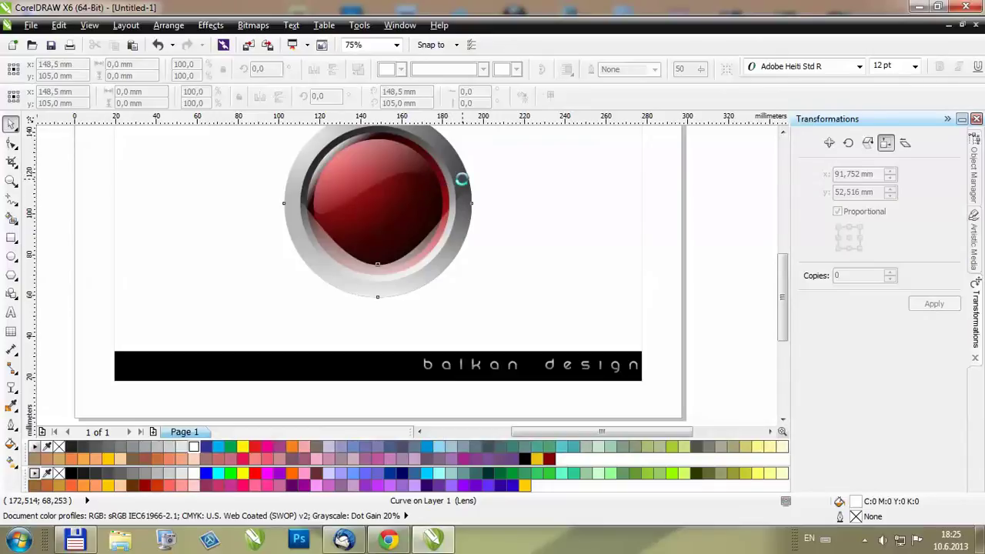
pyautogui.click(461, 179)
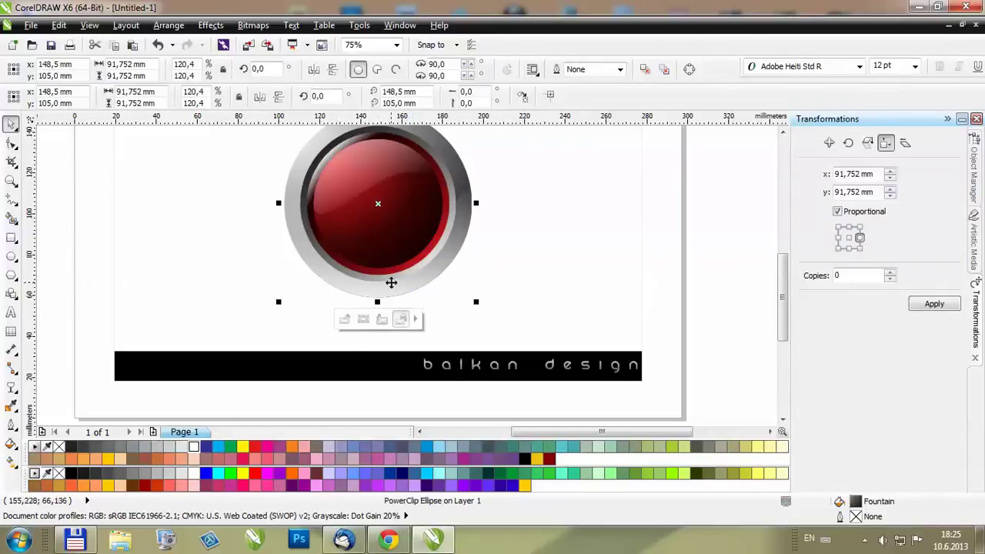
# Duplicate the larger red circle on top, fill the copy white and convert it to curves.
pyautogui.scroll(1, 472, 203)
pyautogui.scroll(-1, 436, 214)
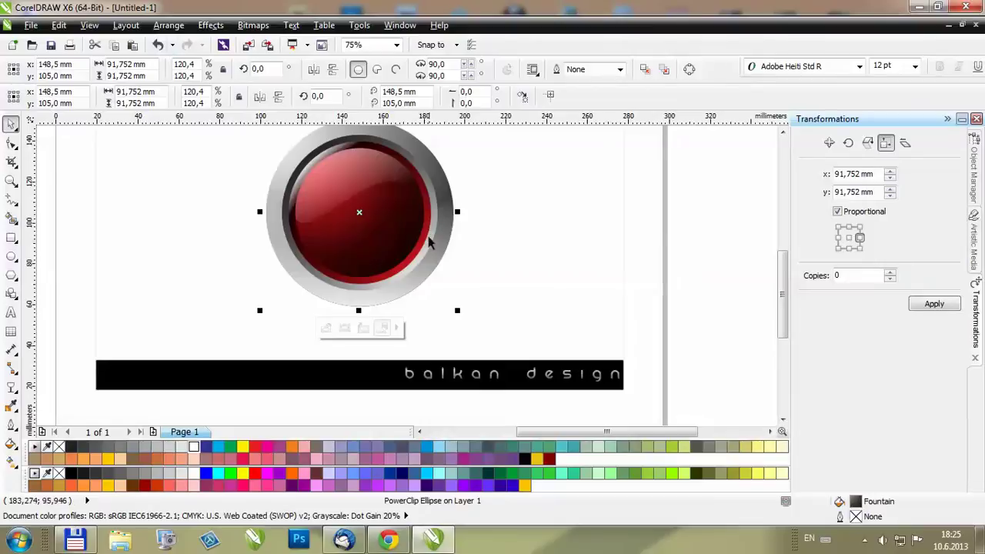
pyautogui.scroll(-1, 409, 255)
pyautogui.scroll(1, 392, 260)
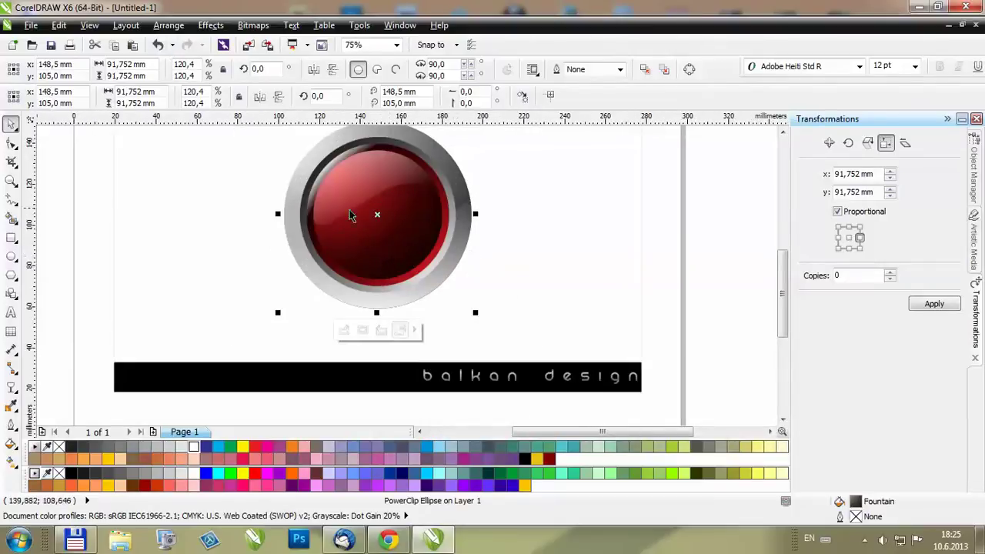
pyautogui.scroll(1, 312, 223)
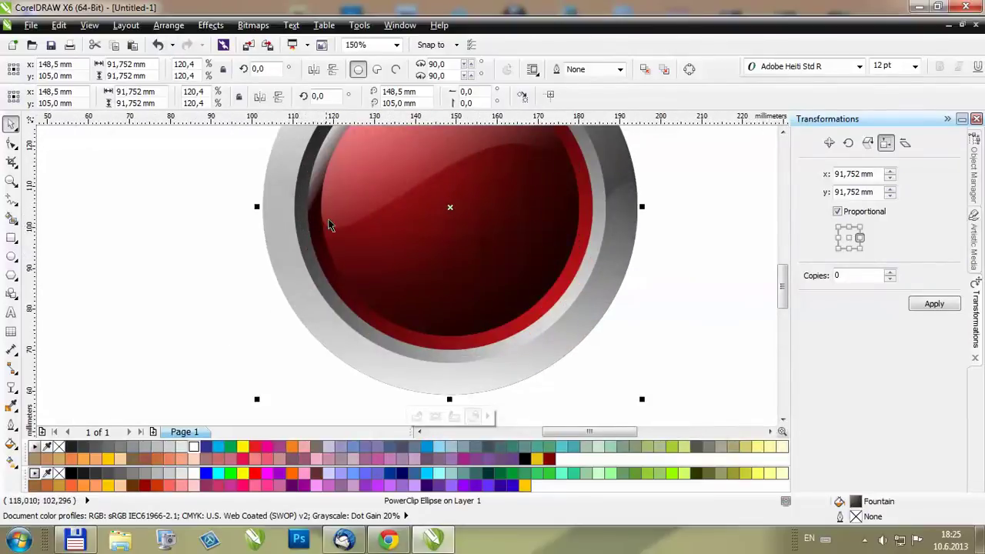
pyautogui.scroll(1, 319, 228)
pyautogui.scroll(-1, 317, 246)
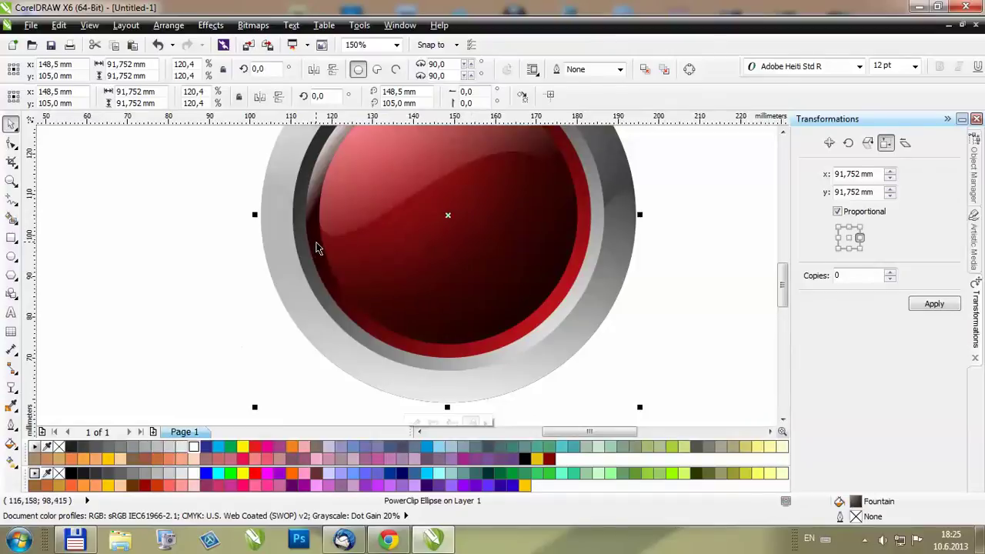
pyautogui.keyDown('ctrl'); pyautogui.click(313, 244); pyautogui.keyUp('ctrl')
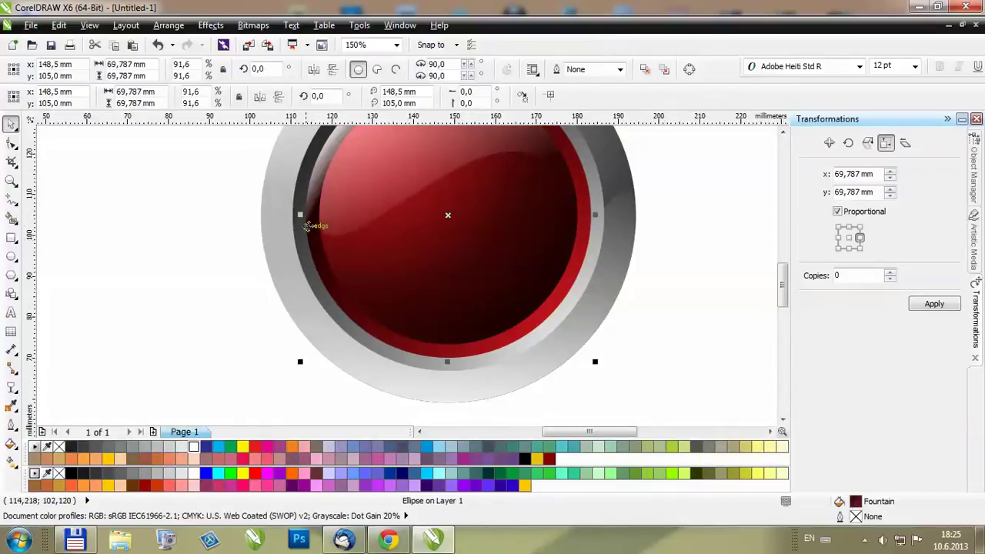
pyautogui.click(193, 447)
pyautogui.rightClick(383, 223)
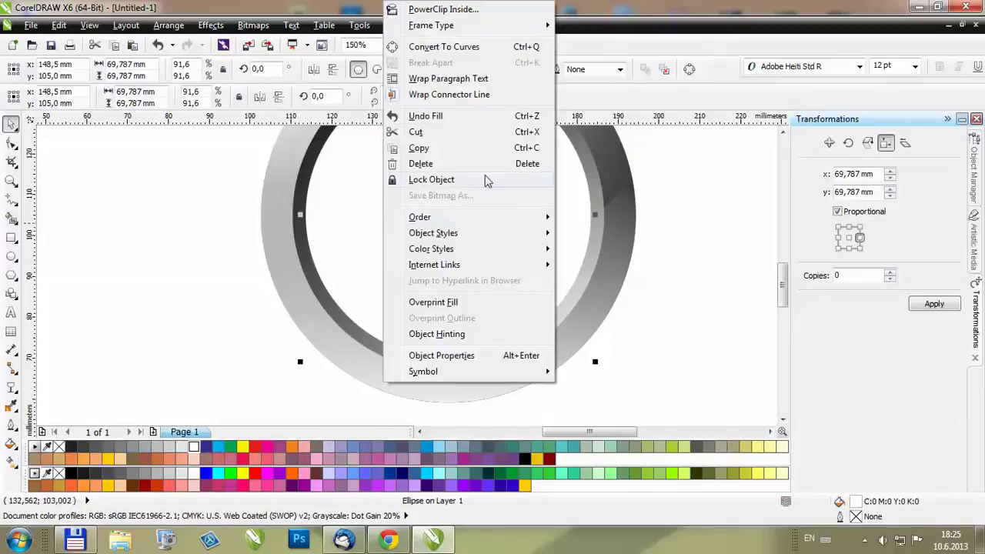
pyautogui.click(451, 44)
# Raise the white circle's bottom node above the button's centre, leaving a curved upper shape about 41 mm high.
pyautogui.click(12, 145)
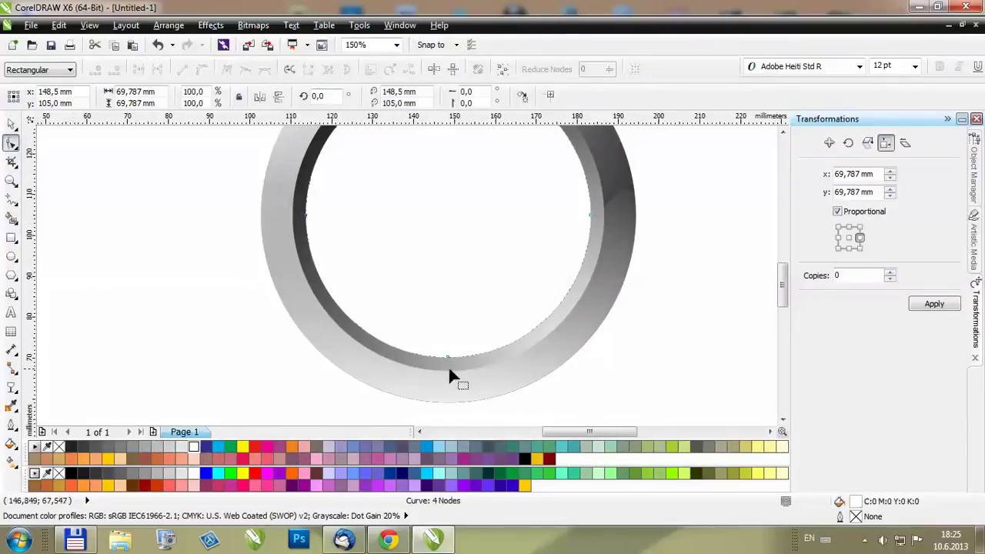
pyautogui.moveTo(448, 361); pyautogui.dragTo(459, 230)
pyautogui.moveTo(466, 167); pyautogui.dragTo(457, 161)
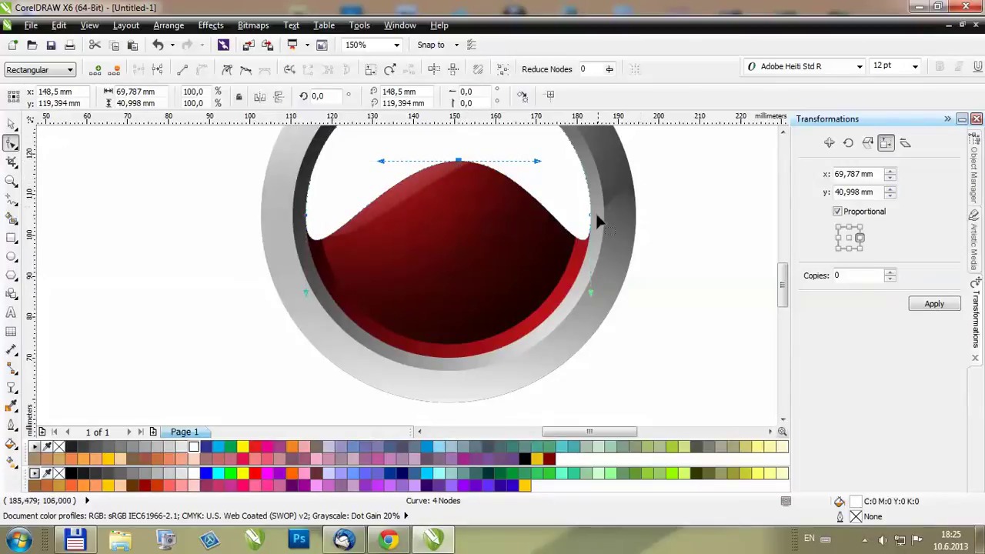
# Shorten the lower curve handles of the white shape's two side nodes, bringing its height to about 37.2 mm.
pyautogui.scroll(2, 598, 204)
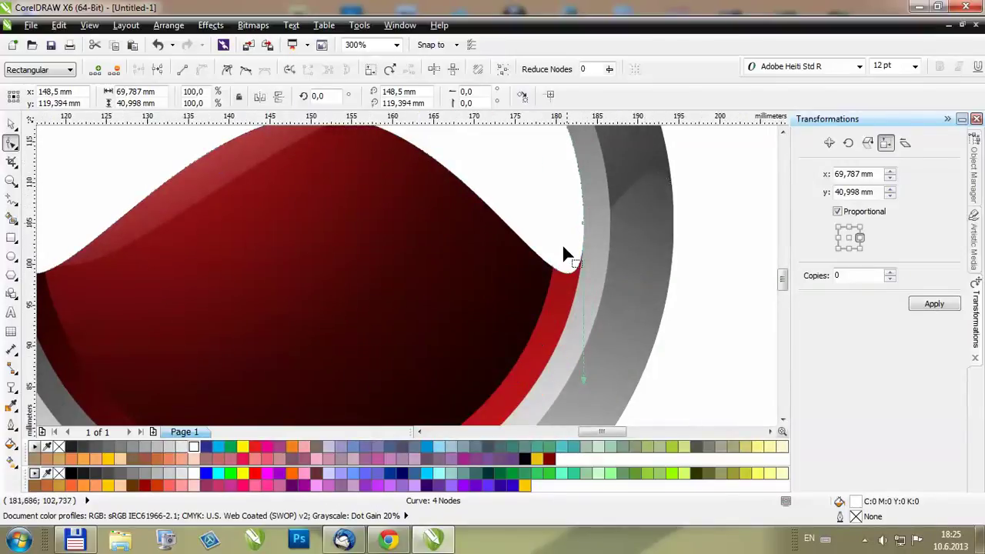
pyautogui.moveTo(583, 380); pyautogui.dragTo(581, 303)
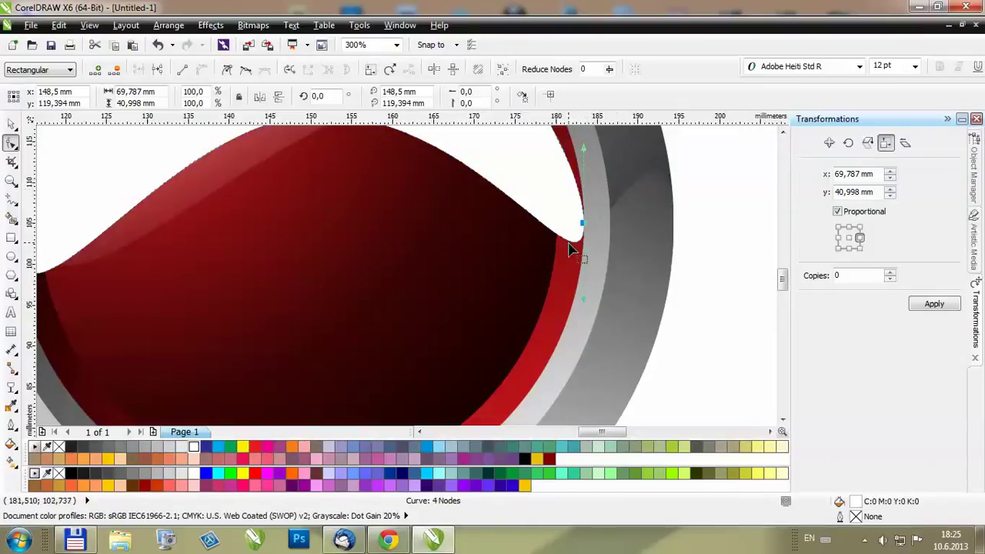
pyautogui.scroll(-2, 642, 266)
pyautogui.scroll(2, 308, 270)
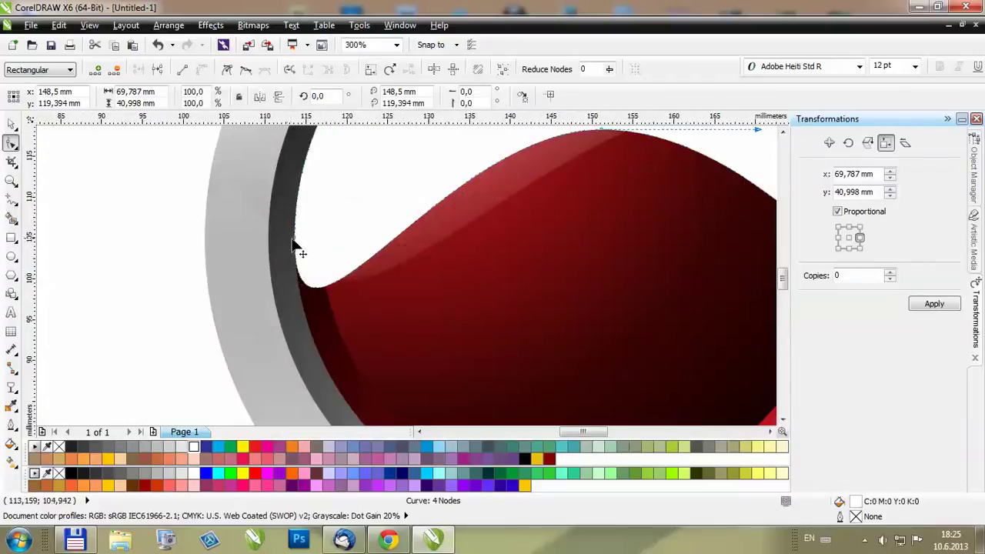
pyautogui.moveTo(293, 400); pyautogui.dragTo(297, 286)
pyautogui.scroll(-2, 299, 292)
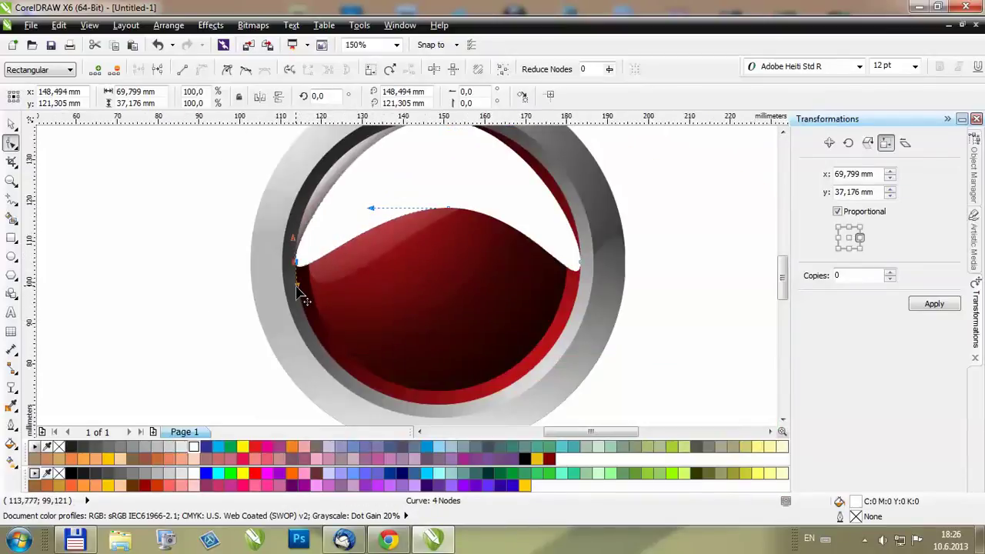
# Enlarge the white upper shape proportionally over the metallic ring to about 79.5 × 42.4 mm.
pyautogui.scroll(-1, 487, 219)
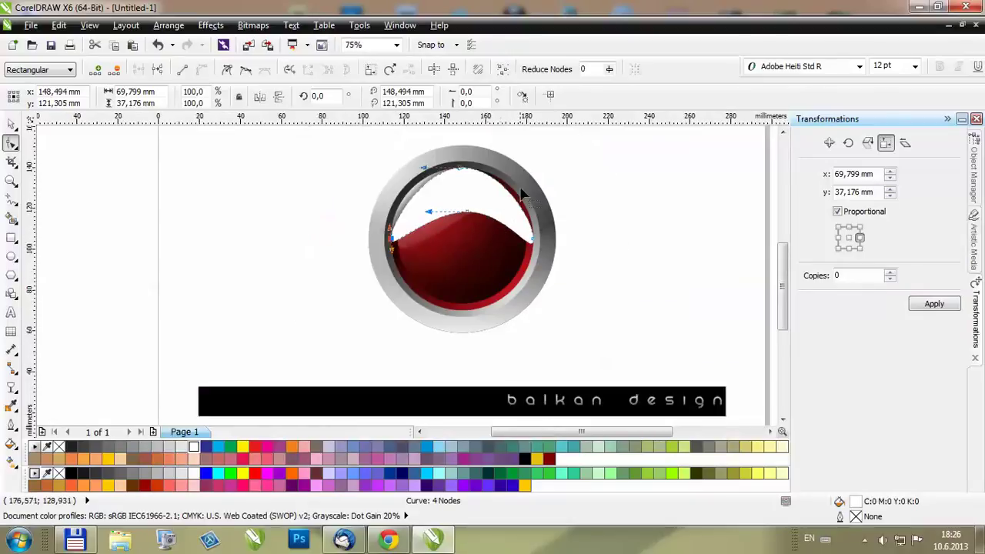
pyautogui.scroll(1, 481, 176)
pyautogui.click(440, 163)
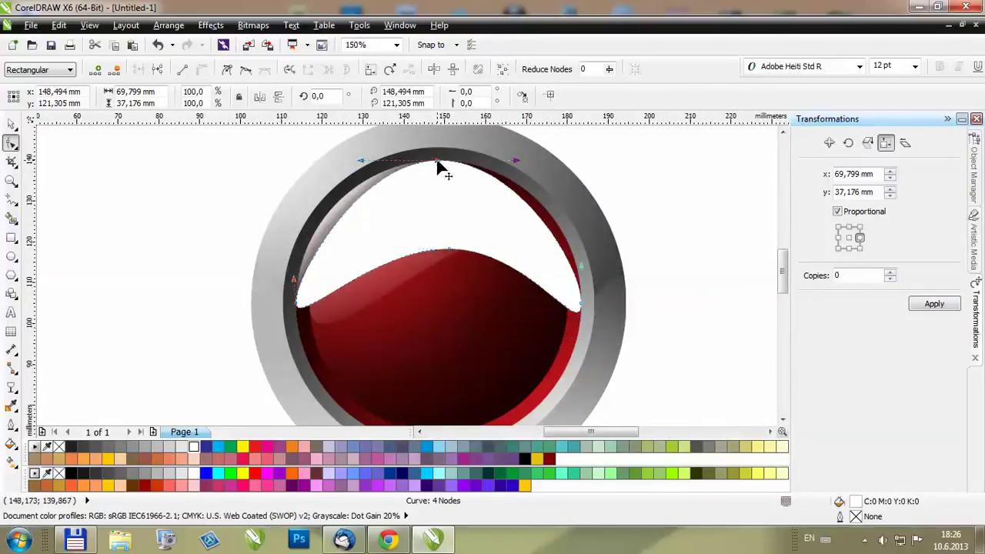
pyautogui.press('space')
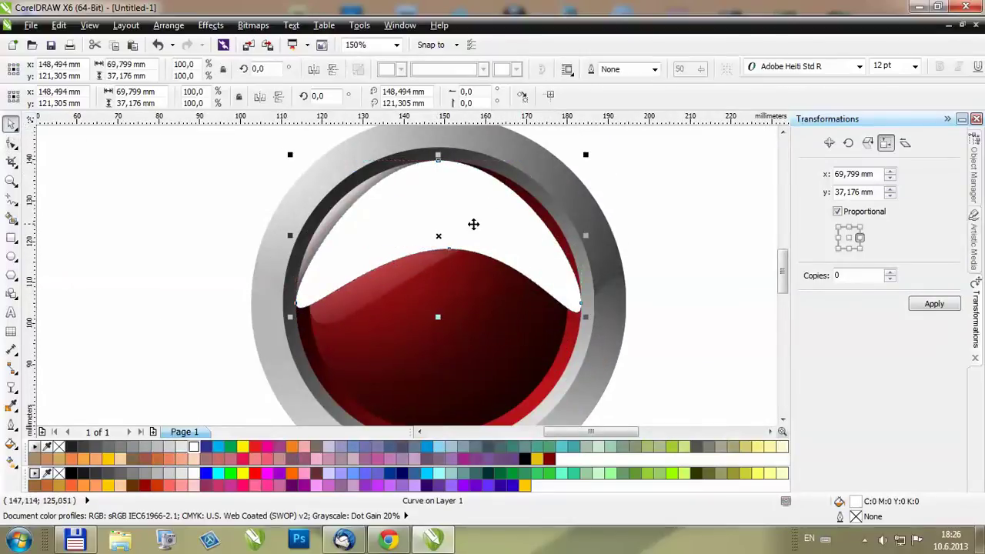
pyautogui.scroll(-1, 381, 251)
pyautogui.scroll(1, 409, 205)
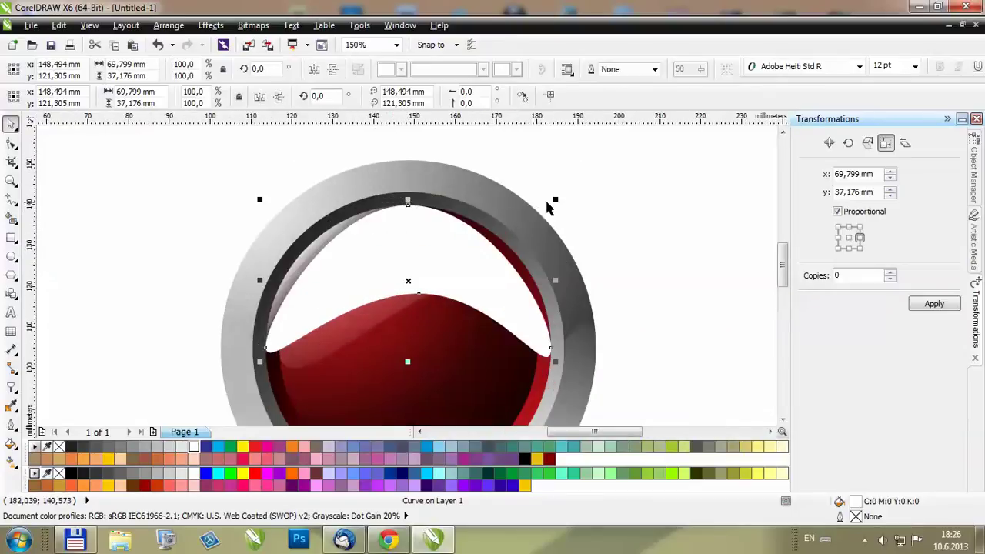
pyautogui.moveTo(555, 202); pyautogui.dragTo(574, 179)
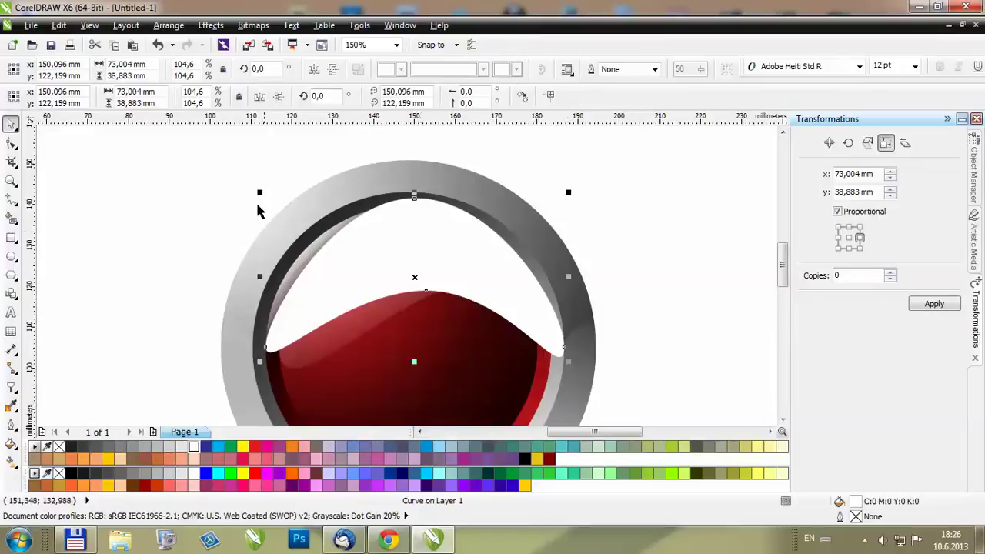
pyautogui.moveTo(261, 195); pyautogui.dragTo(233, 177)
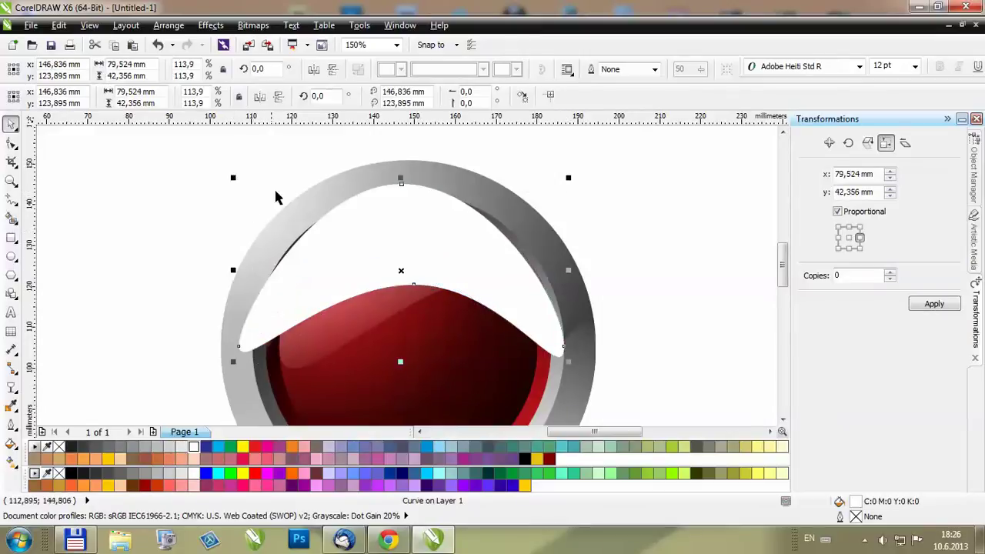
# Move the white upper shape up about 2 mm and narrow it from its left side to about 78.8 mm wide.
pyautogui.scroll(2, 543, 371)
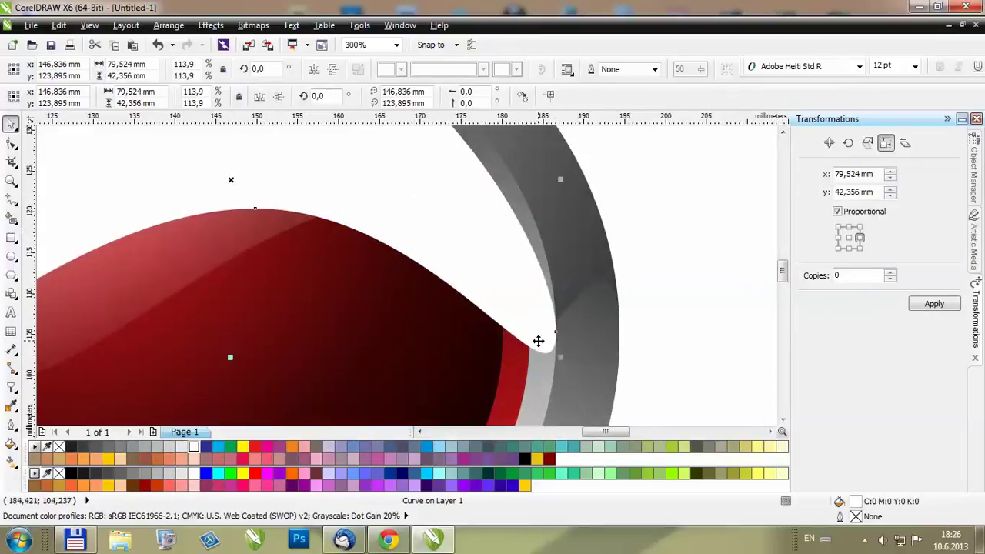
pyautogui.moveTo(531, 331); pyautogui.dragTo(529, 314)
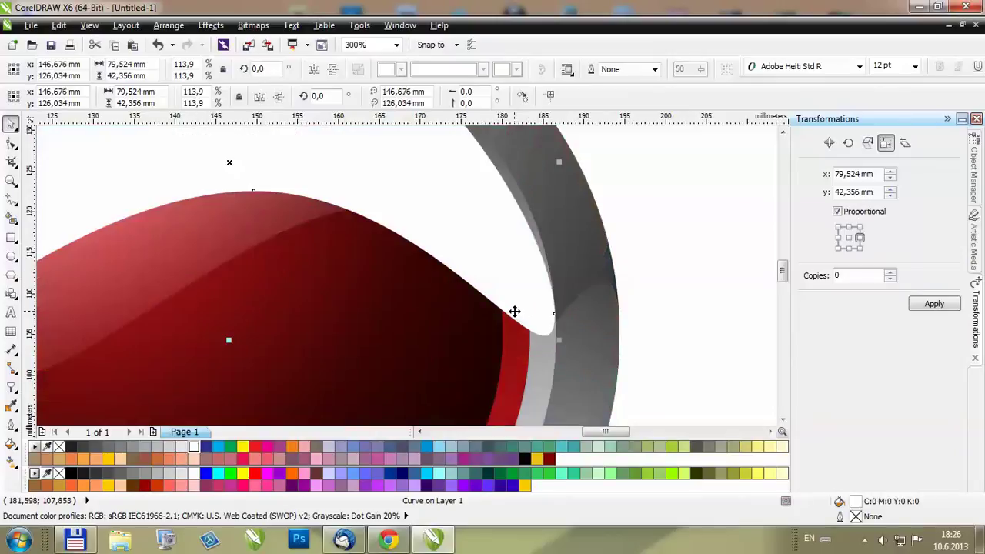
pyautogui.scroll(-2, 356, 331)
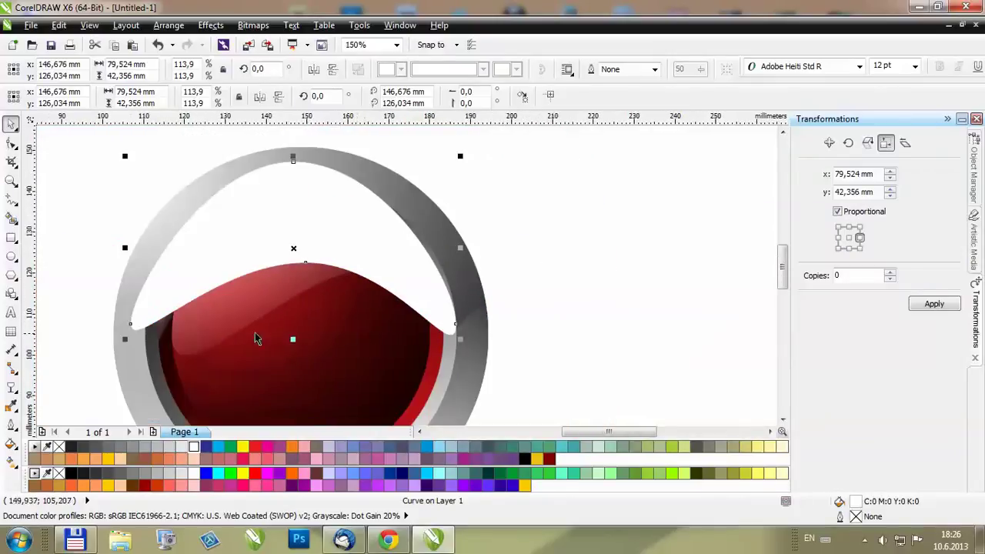
pyautogui.scroll(2, 131, 339)
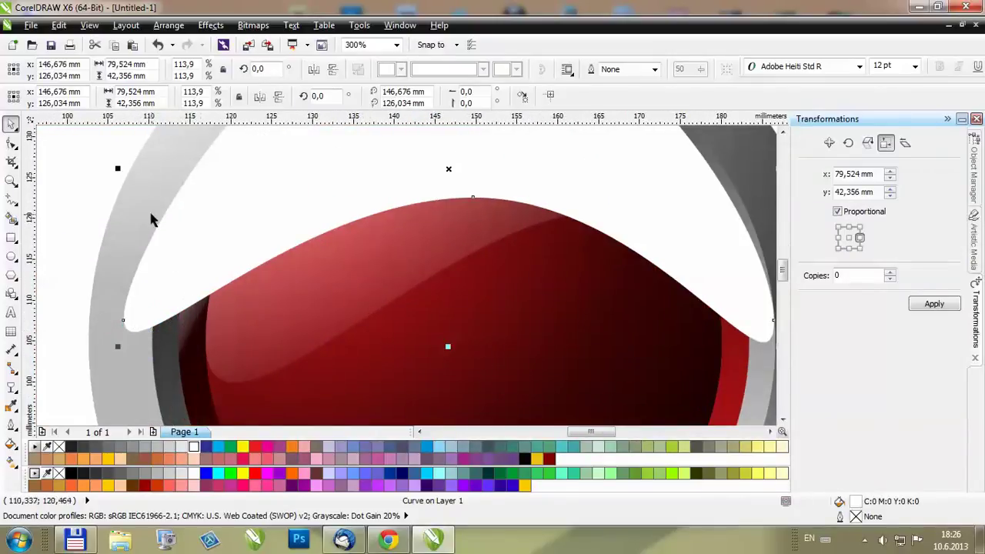
pyautogui.moveTo(120, 168); pyautogui.dragTo(146, 175)
pyautogui.scroll(-2, 230, 283)
pyautogui.scroll(2, 168, 225)
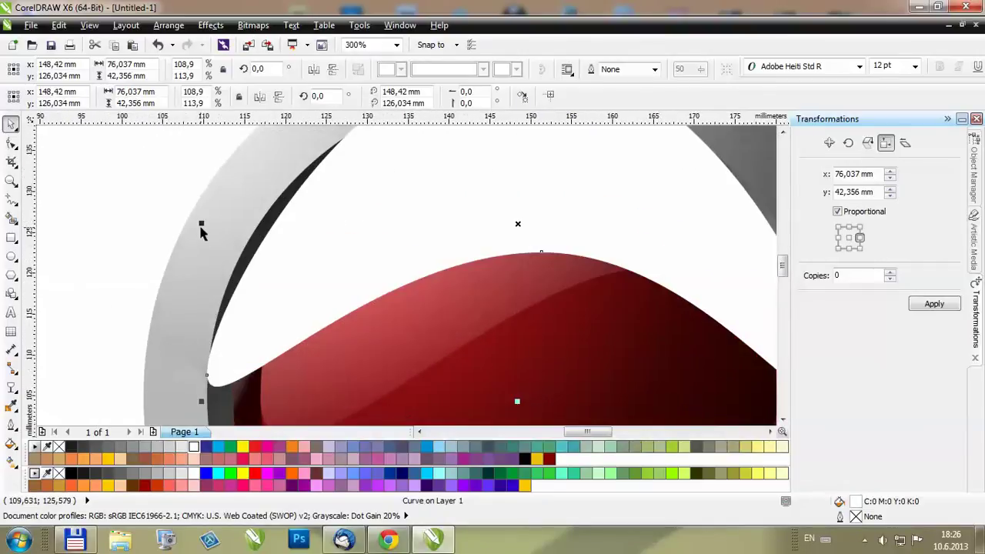
pyautogui.moveTo(201, 223); pyautogui.dragTo(177, 223)
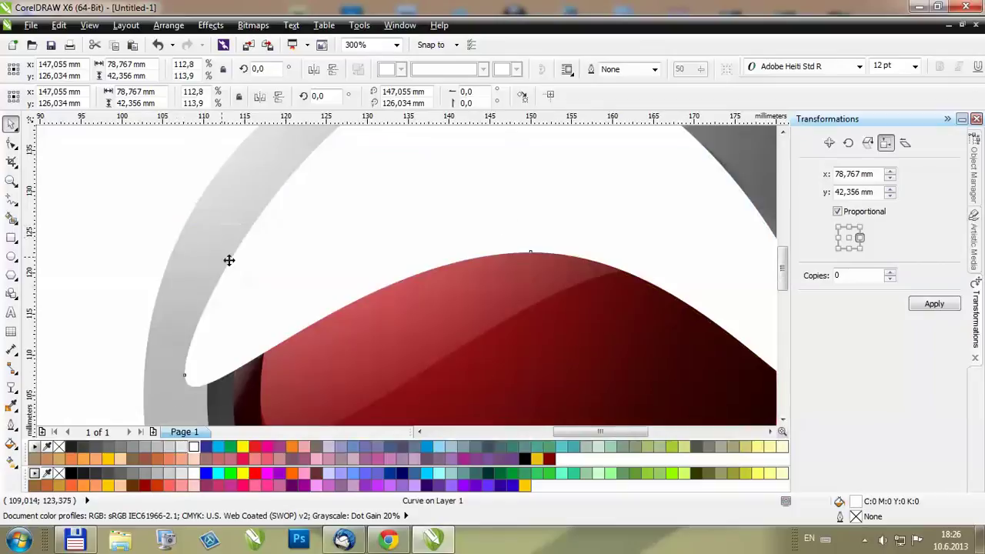
pyautogui.scroll(-2, 184, 244)
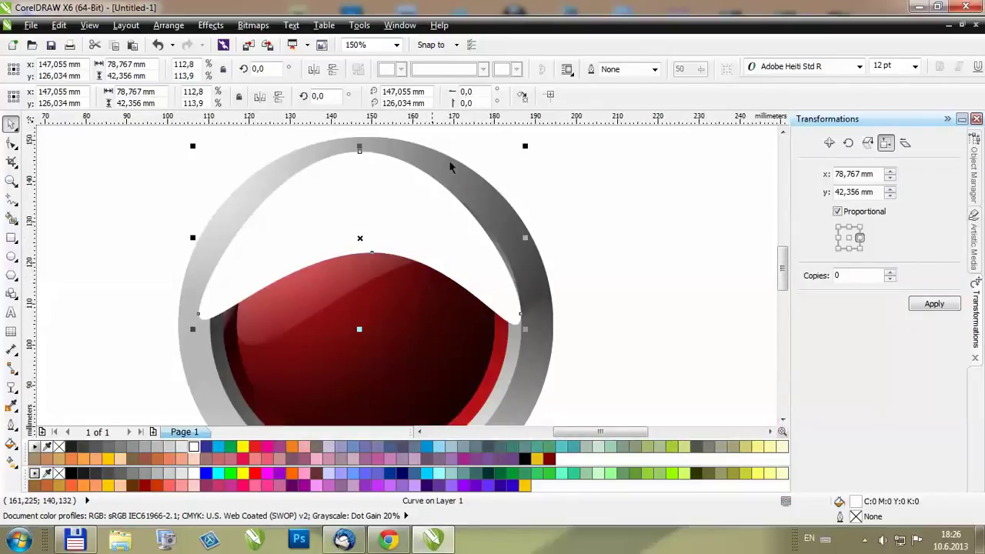
# Try to PowerClip the white upper shape inside the larger red circle, and undo the clipping.
pyautogui.scroll(-2, 583, 253)
pyautogui.scroll(2, 521, 271)
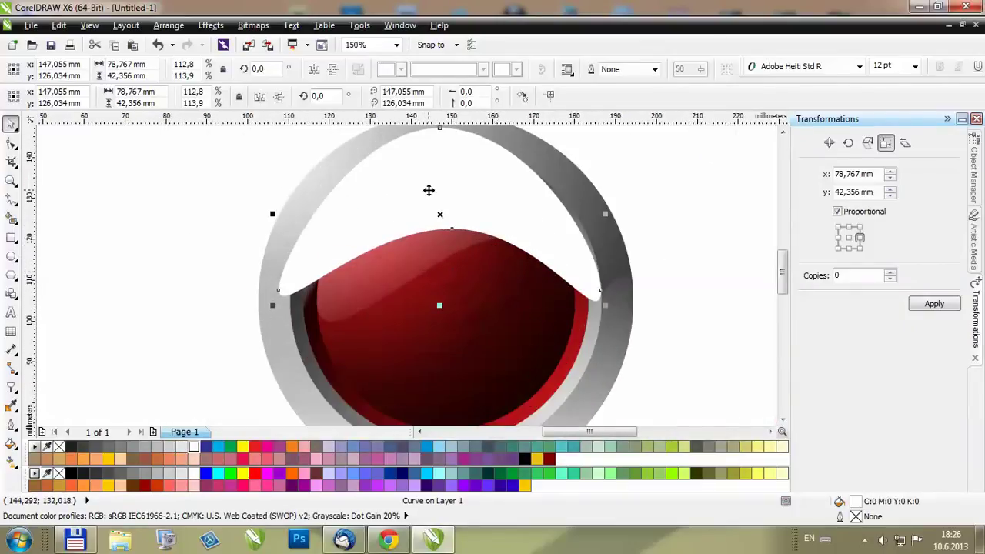
pyautogui.rightClick(429, 190)
pyautogui.click(481, 8)
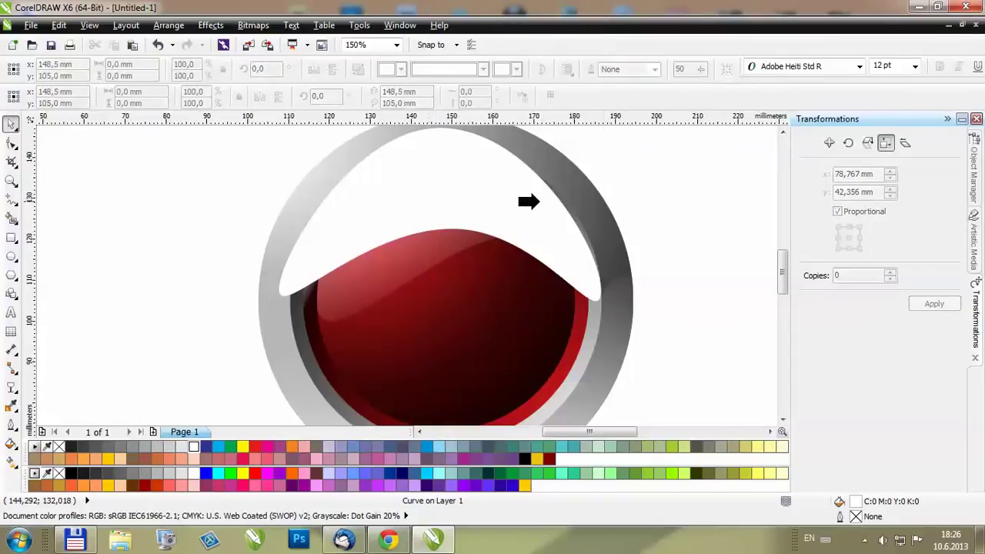
pyautogui.click(574, 334)
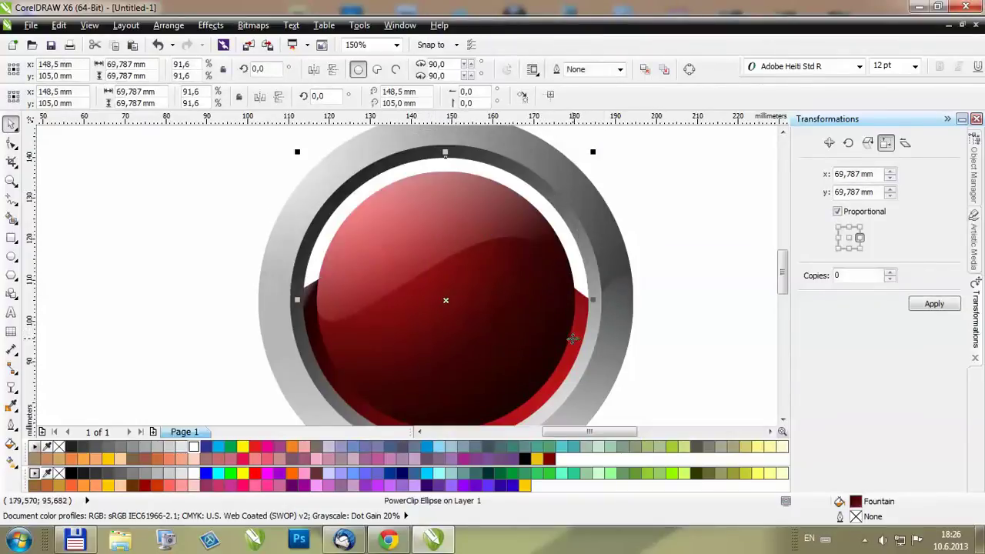
pyautogui.click(158, 45)
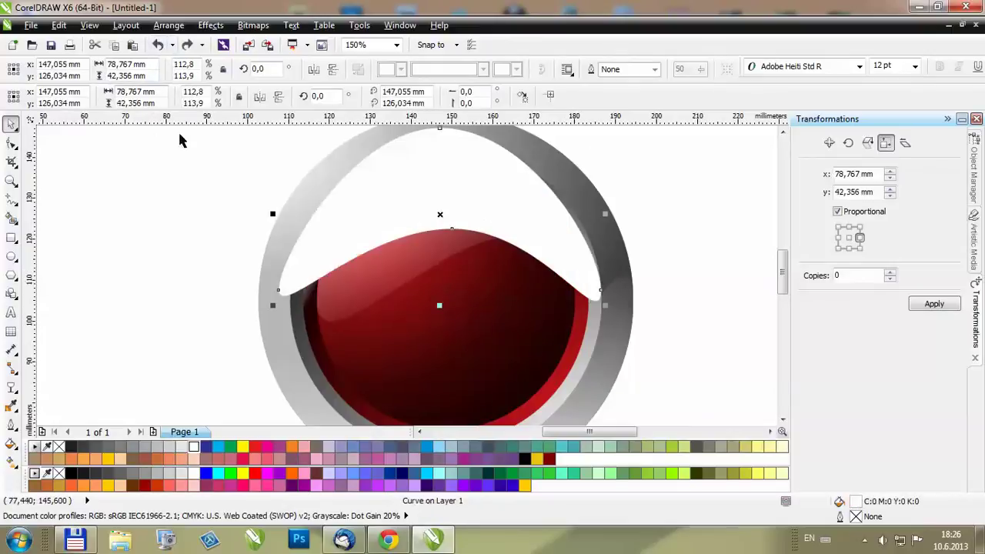
# Apply a linear transparency to the white upper shape, fading vertically downward from above the shape to slightly below the red ball's centre.
pyautogui.click(11, 388)
pyautogui.scroll(-1, 424, 236)
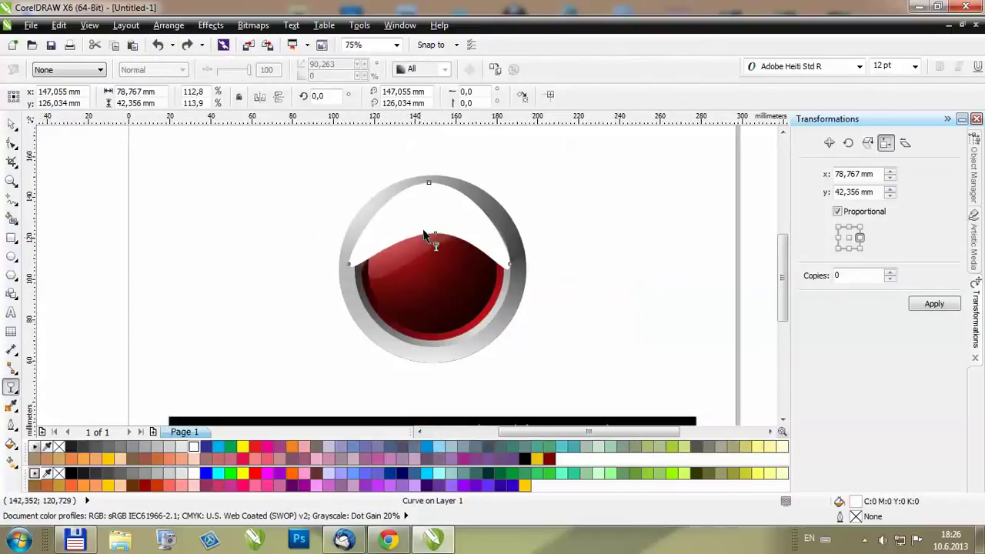
pyautogui.moveTo(425, 159); pyautogui.dragTo(418, 319)
pyautogui.scroll(1, 432, 240)
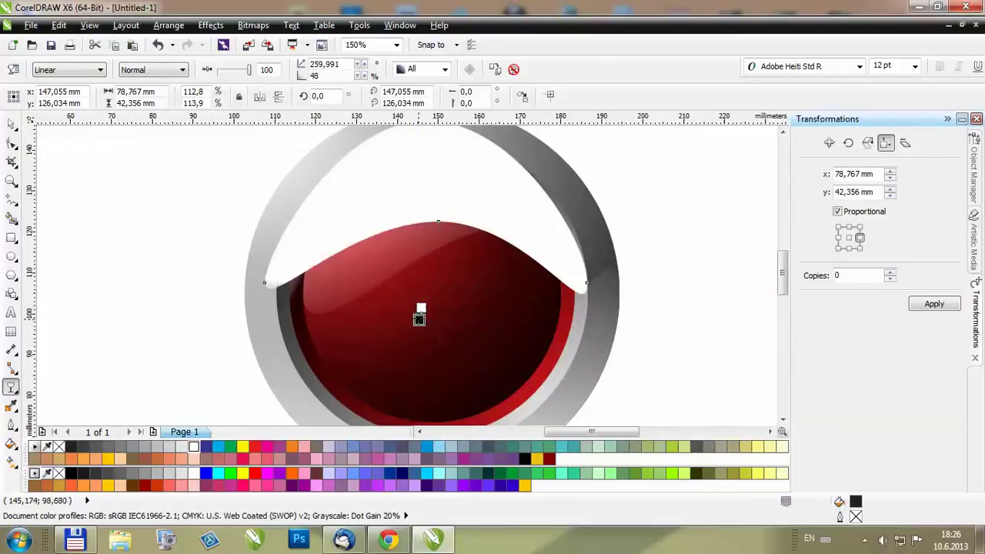
pyautogui.click(158, 45)
pyautogui.moveTo(420, 291); pyautogui.dragTo(418, 325)
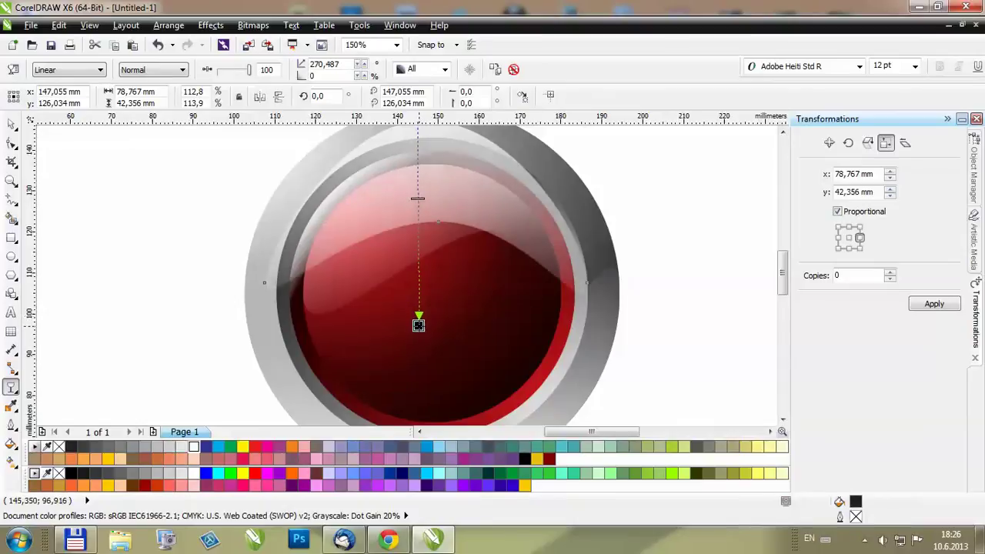
pyautogui.press('space')
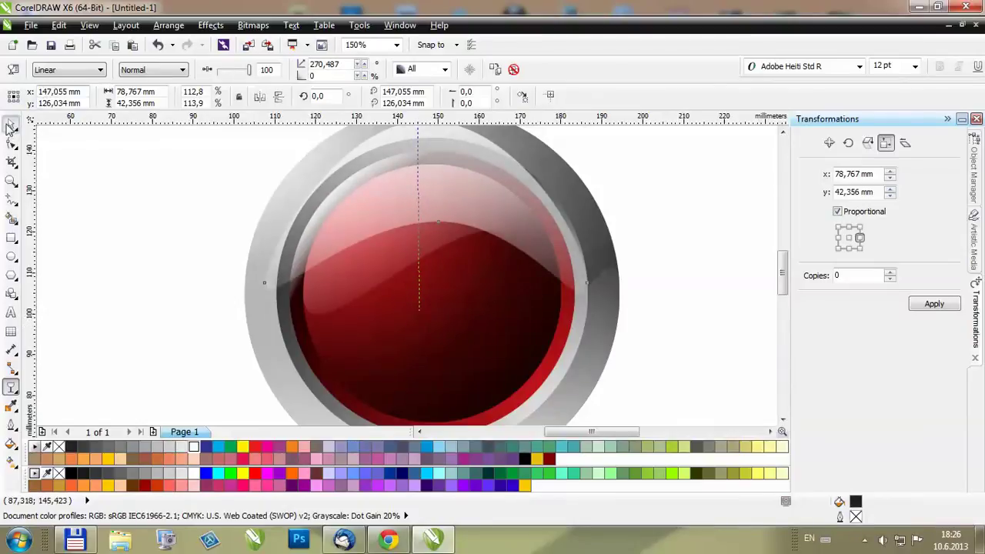
# PowerClip the semi-transparent white upper shape inside the larger red circle and deselect it.
pyautogui.rightClick(477, 197)
pyautogui.click(556, 11)
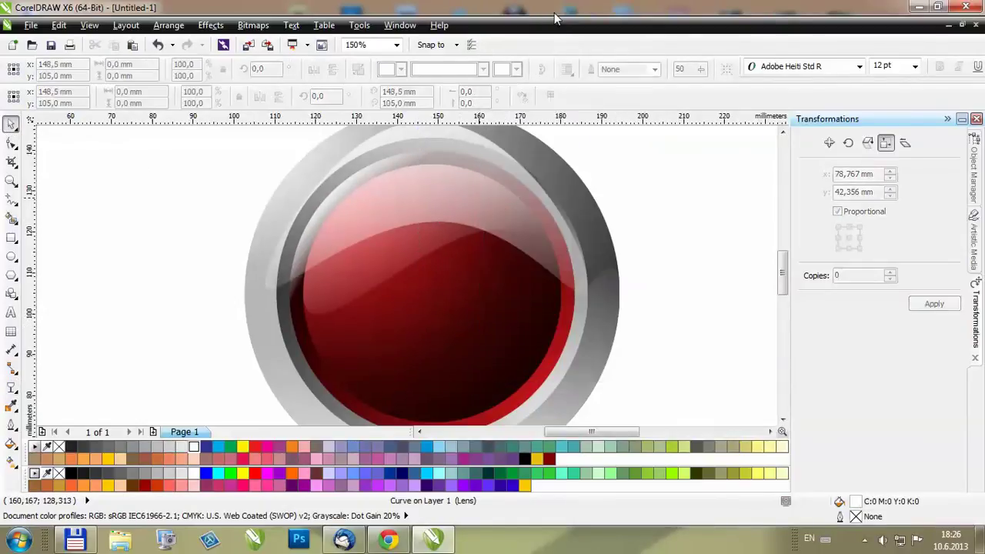
pyautogui.click(560, 326)
pyautogui.press('Escape')
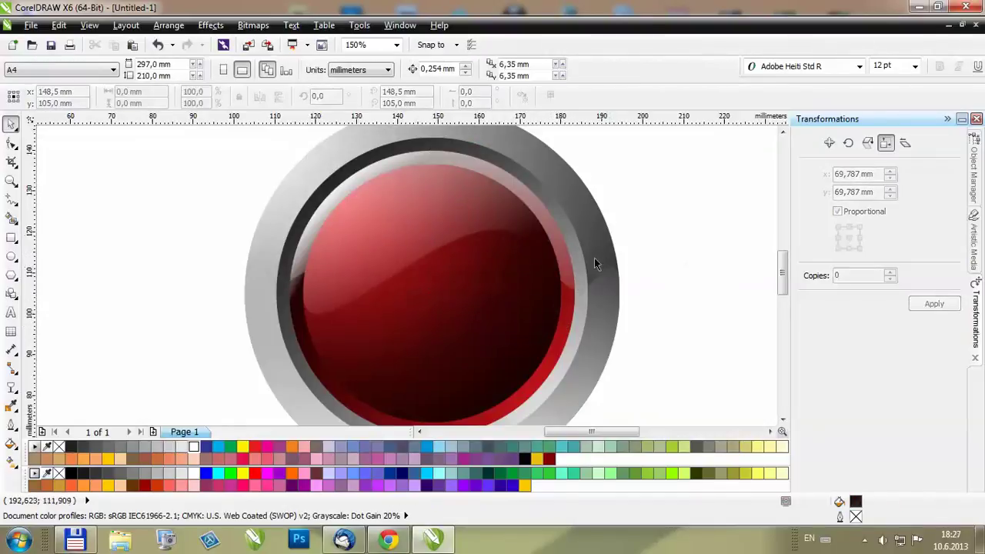
# Examine the clipped highlight along the red rim and metallic ring, both close up and across the whole button.
pyautogui.scroll(3, 569, 281)
pyautogui.scroll(-1, 565, 319)
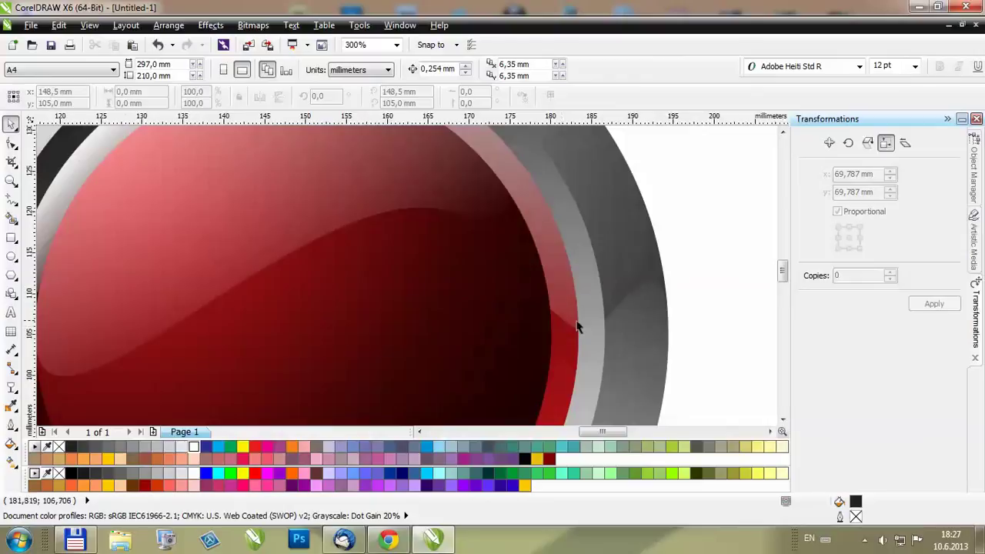
pyautogui.scroll(-1, 565, 326)
pyautogui.scroll(-2, 655, 246)
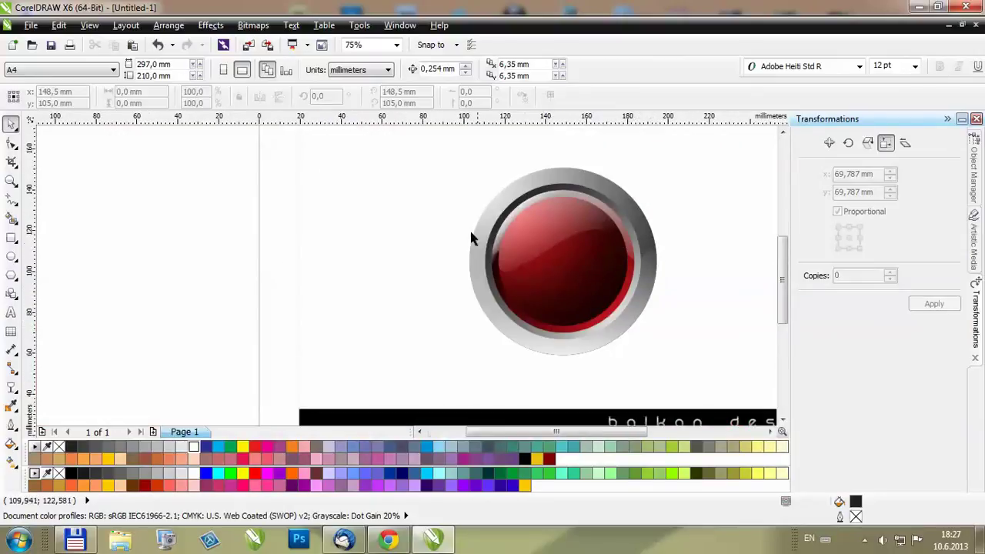
pyautogui.scroll(-1, 471, 237)
pyautogui.scroll(1, 538, 271)
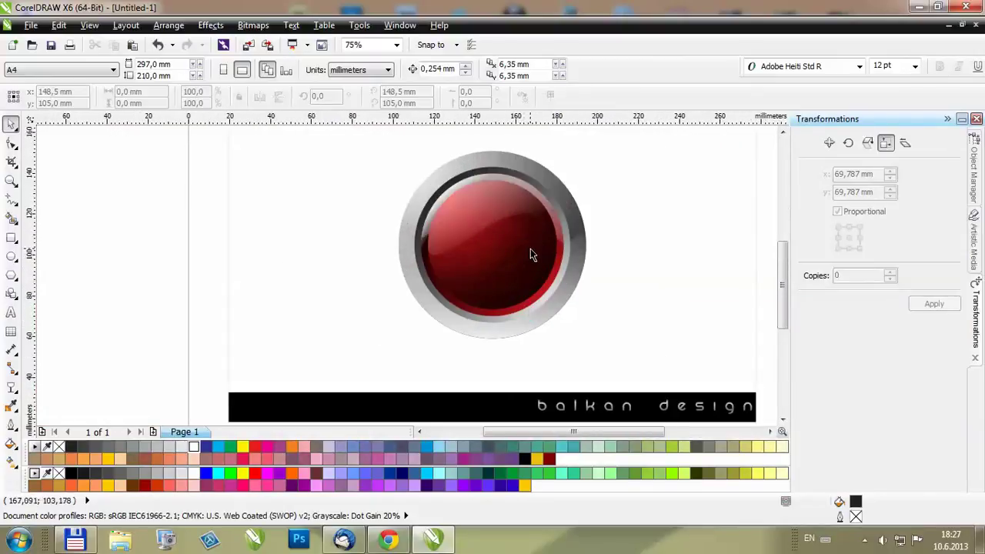
pyautogui.scroll(-1, 440, 257)
pyautogui.scroll(2, 485, 263)
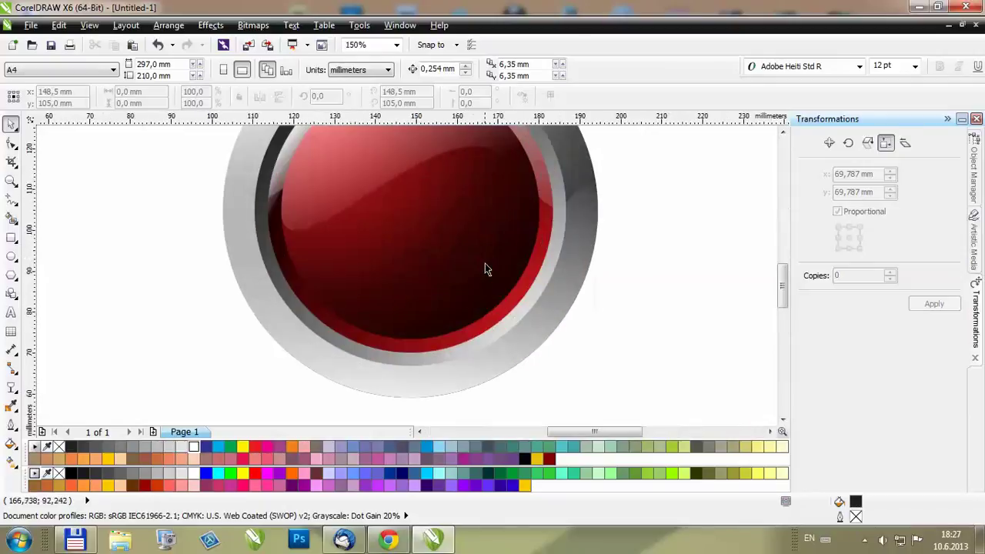
pyautogui.scroll(-1, 494, 250)
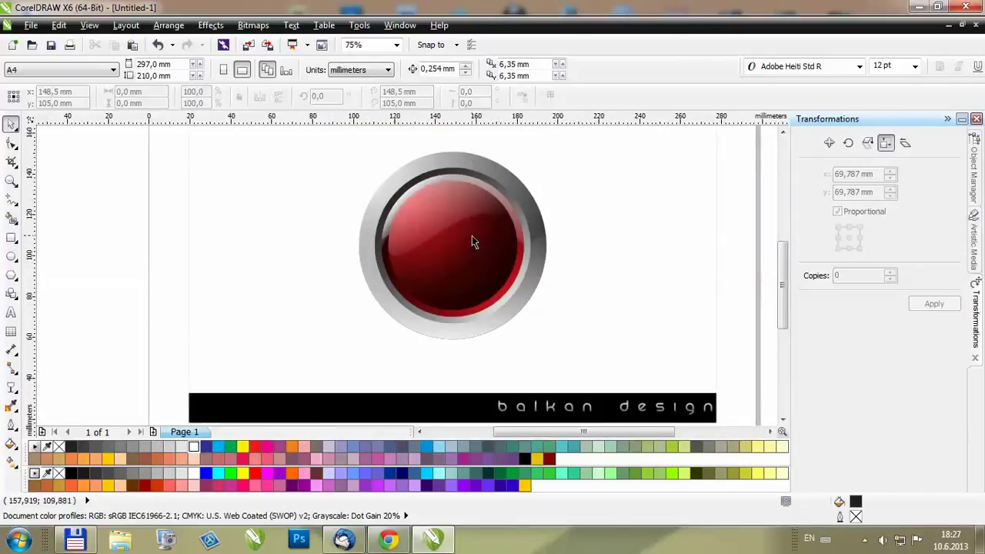